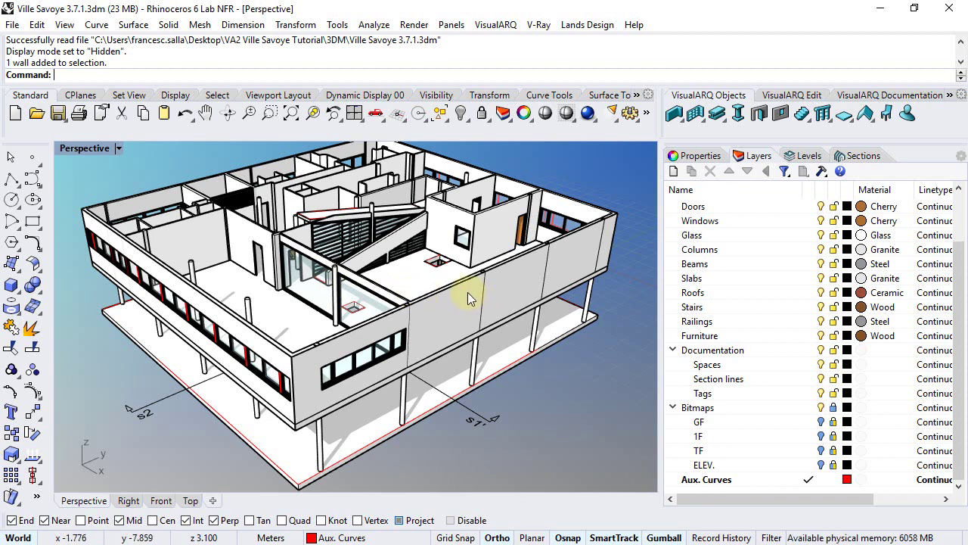
left_click(467, 292)
left_click(198, 198)
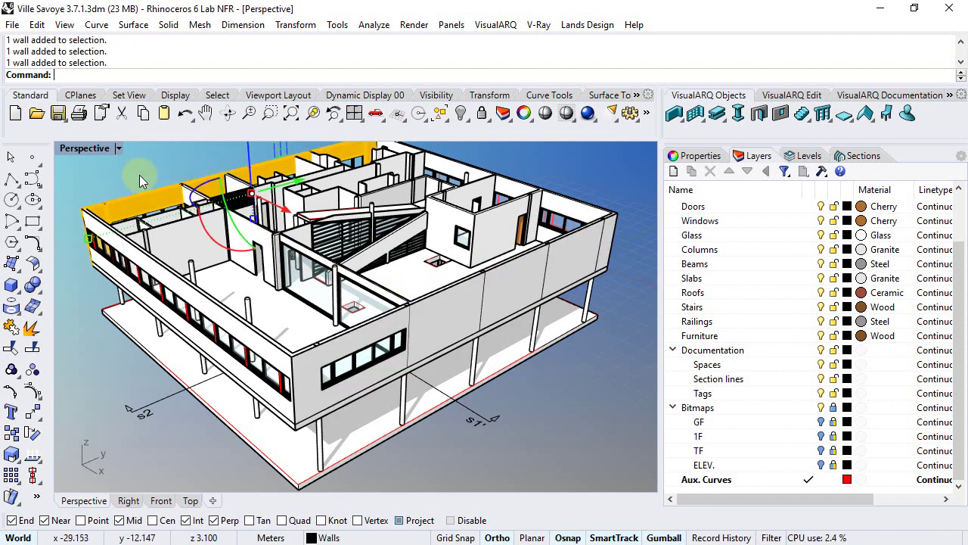
key("Escape")
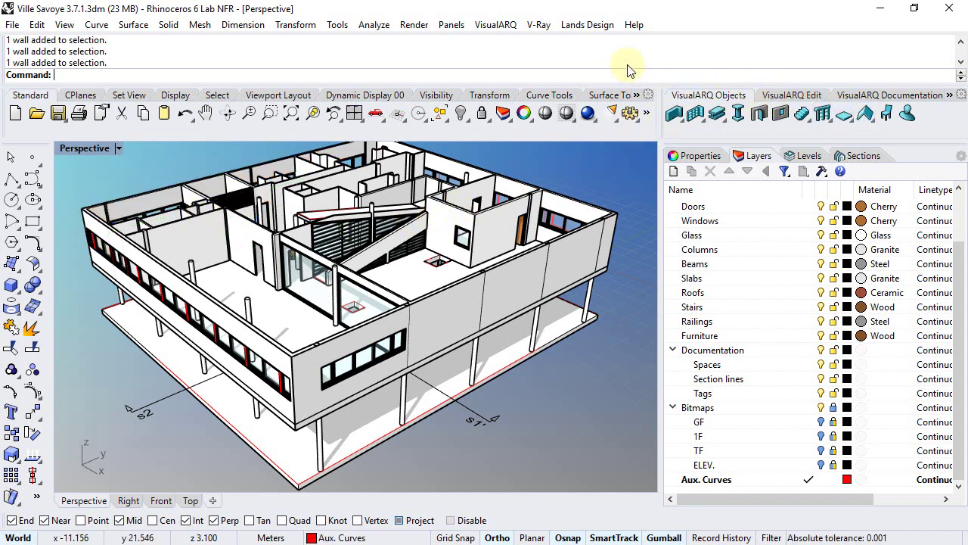
Start a new wall opening and choose the Rectangular style for it
left_click(497, 25)
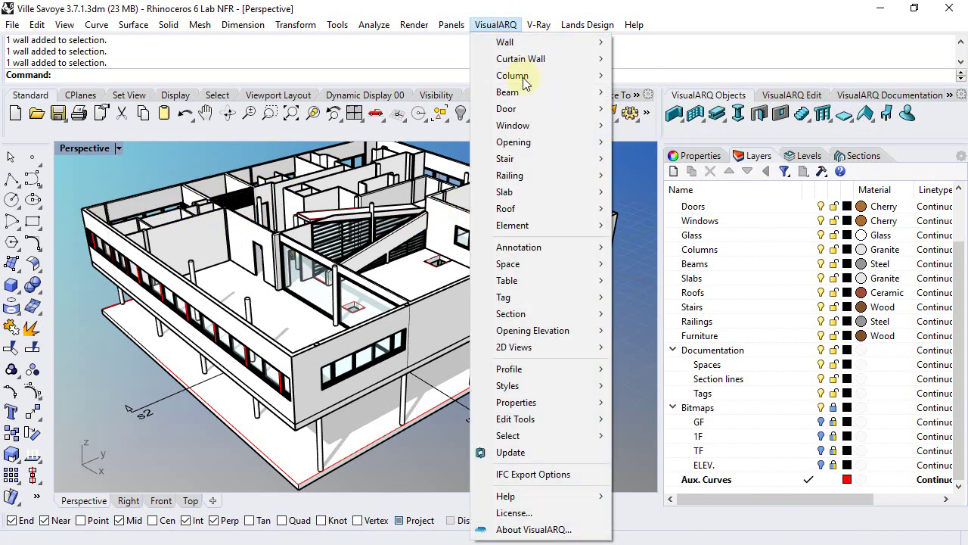
mouse_move(540, 143)
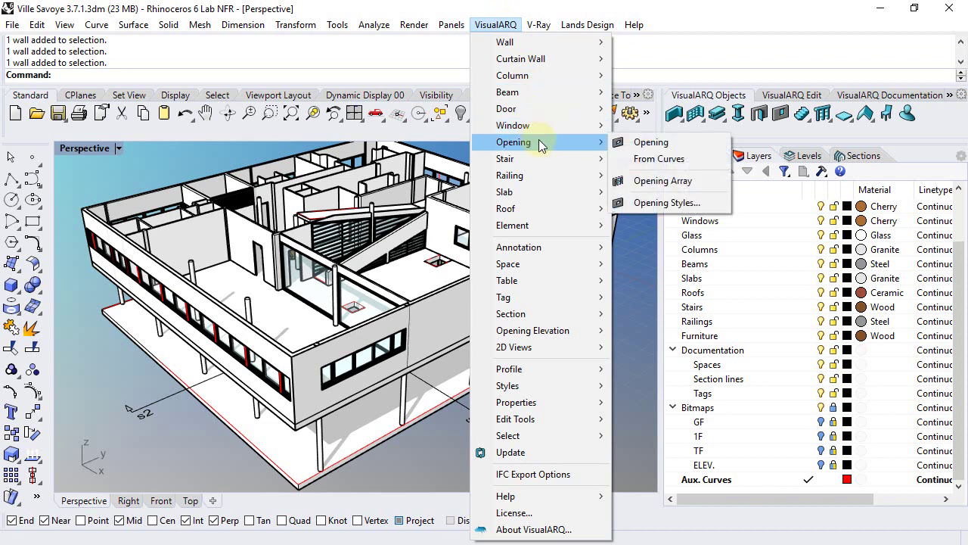
left_click(647, 143)
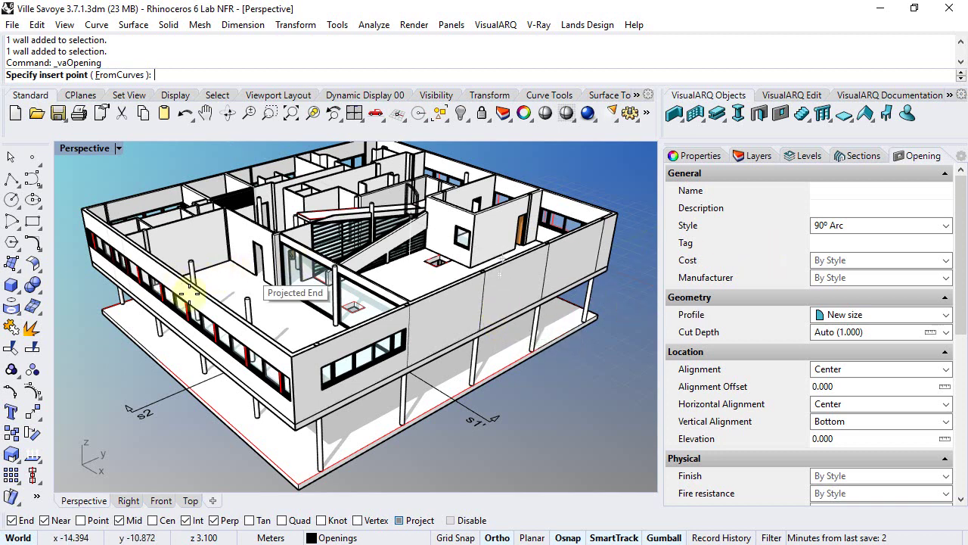
right_click_drag(471, 280, 472, 282)
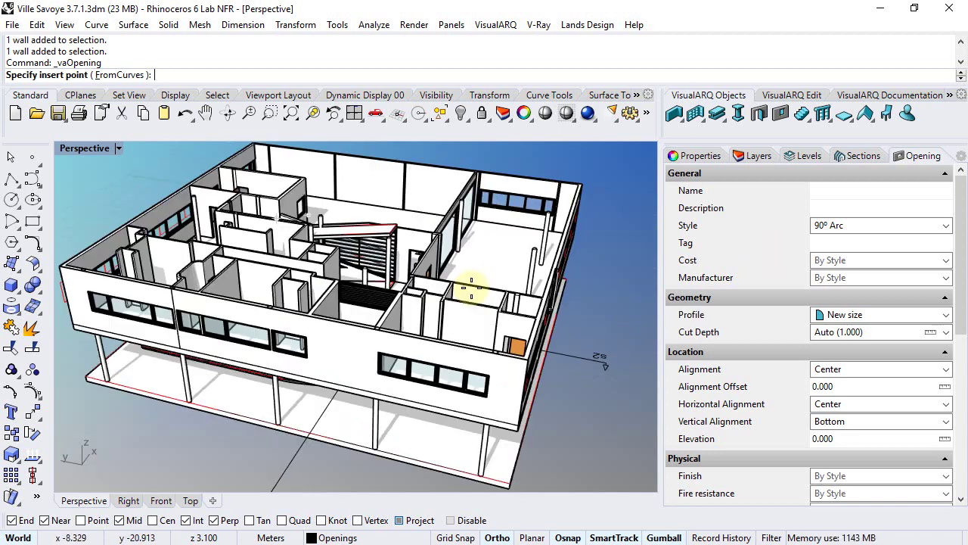
scroll(350, 365, "up", 6)
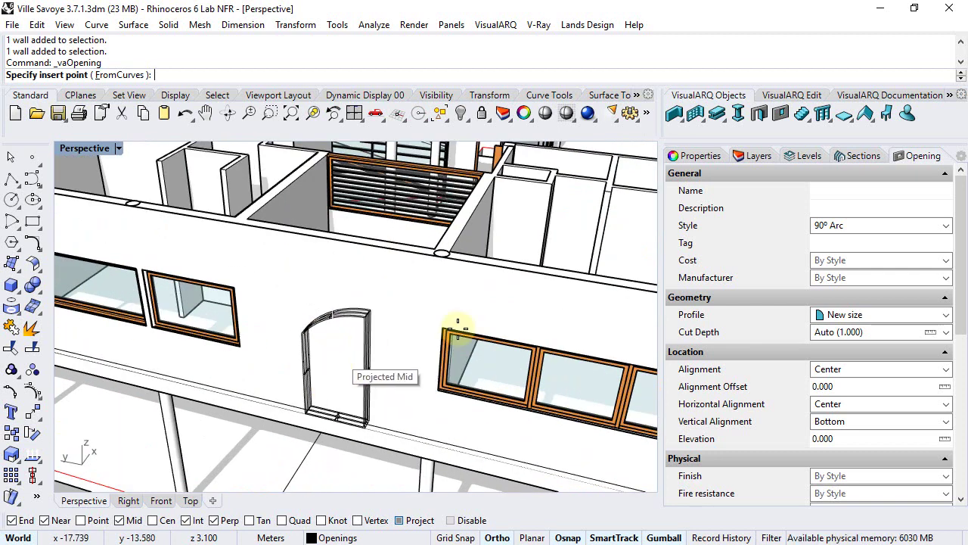
left_click(947, 229)
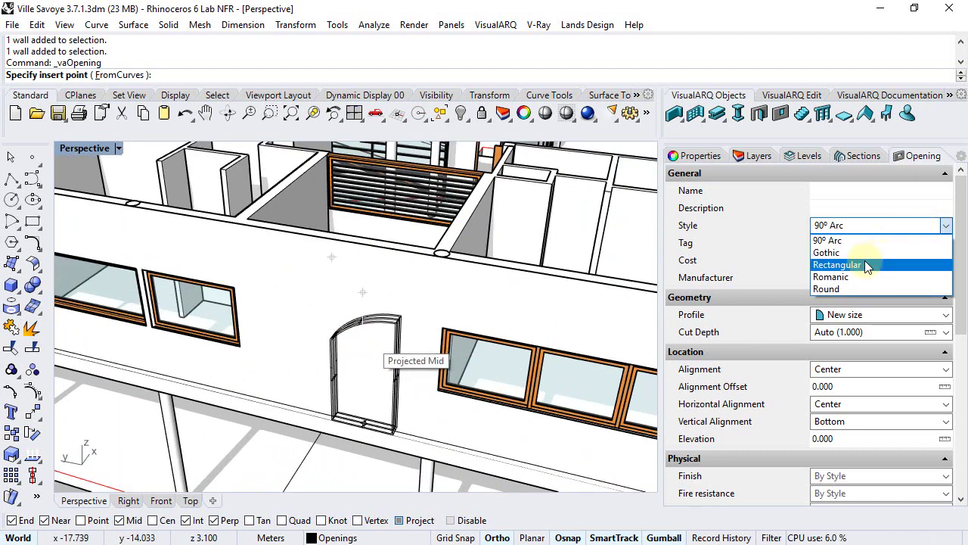
left_click(832, 264)
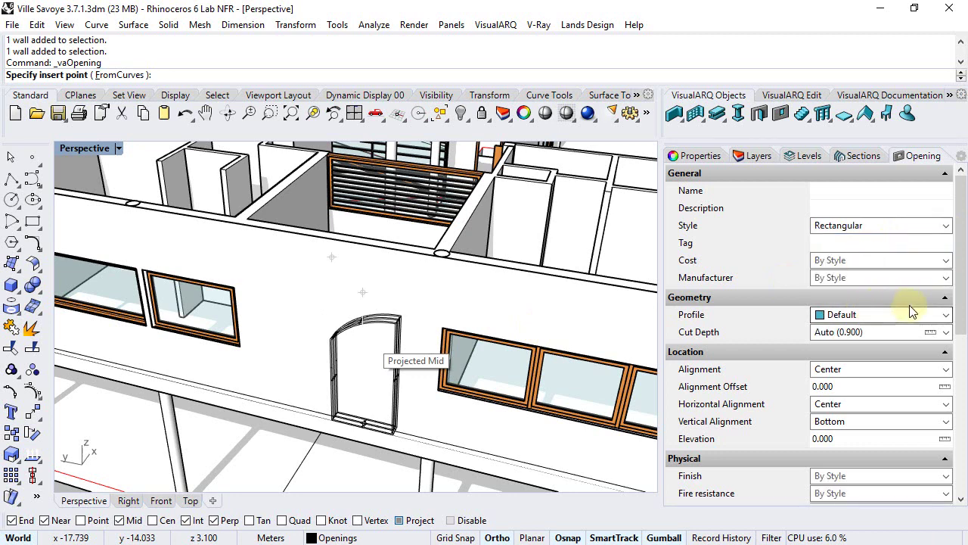
Switch the opening's profile to Other and set its height to 1.050 m
left_click(946, 314)
left_click(866, 331)
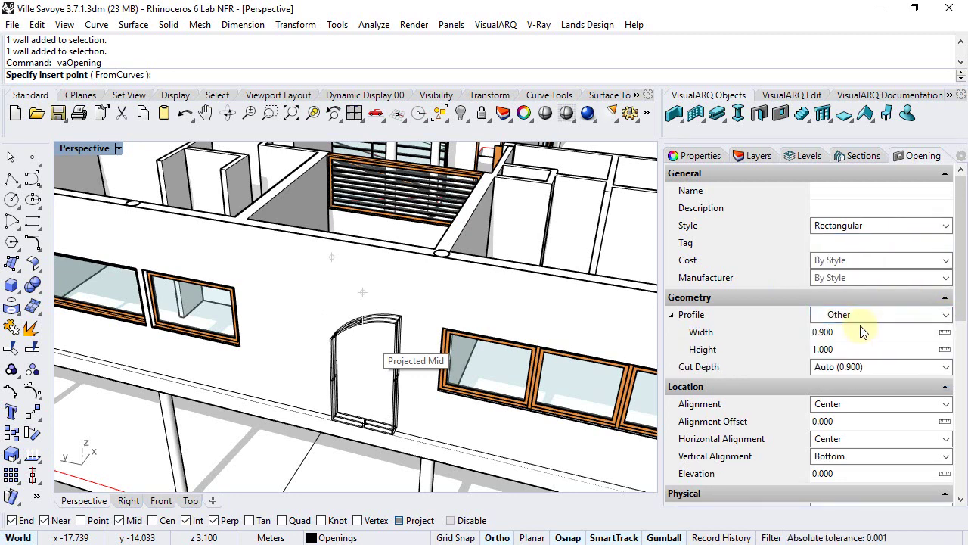
left_click_drag(823, 350, 846, 349)
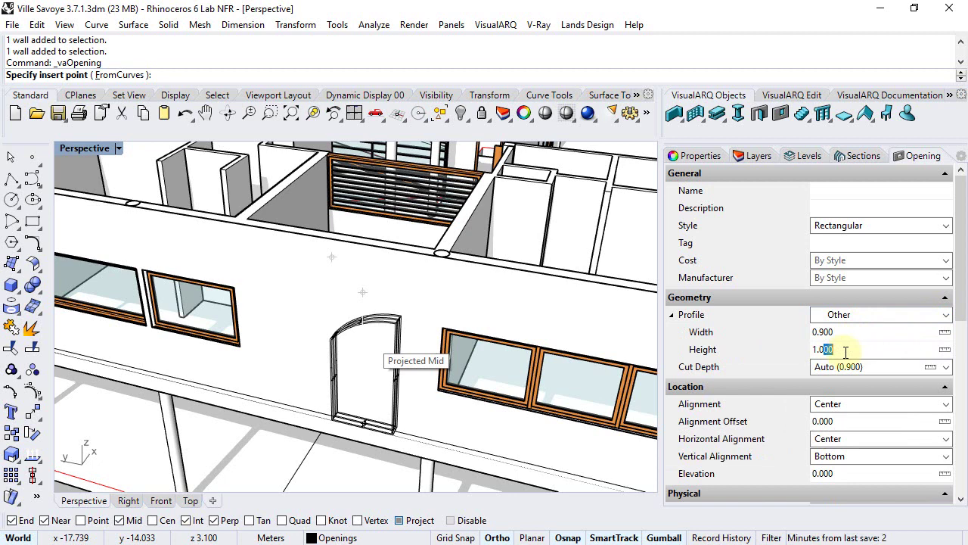
key("Return")
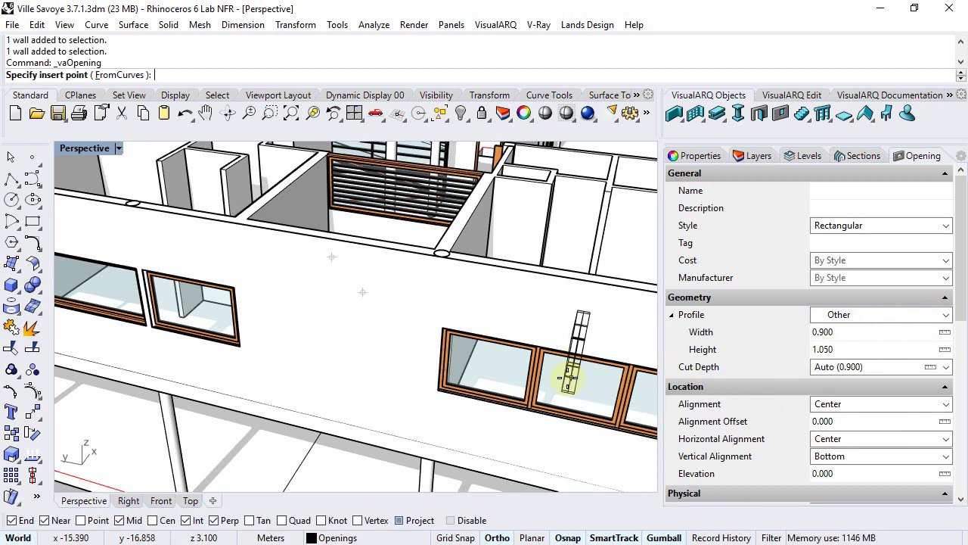
In the top view, pick the opening's width along the outer wall from the round column to the cross wall, and round it to 2.750 m
left_click(945, 332)
left_click(190, 500)
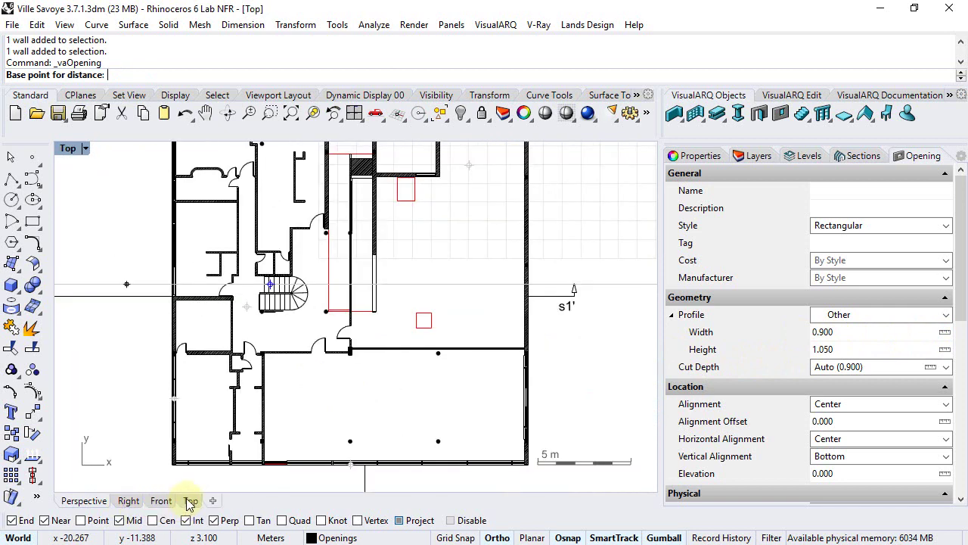
scroll(162, 350, "up", 5)
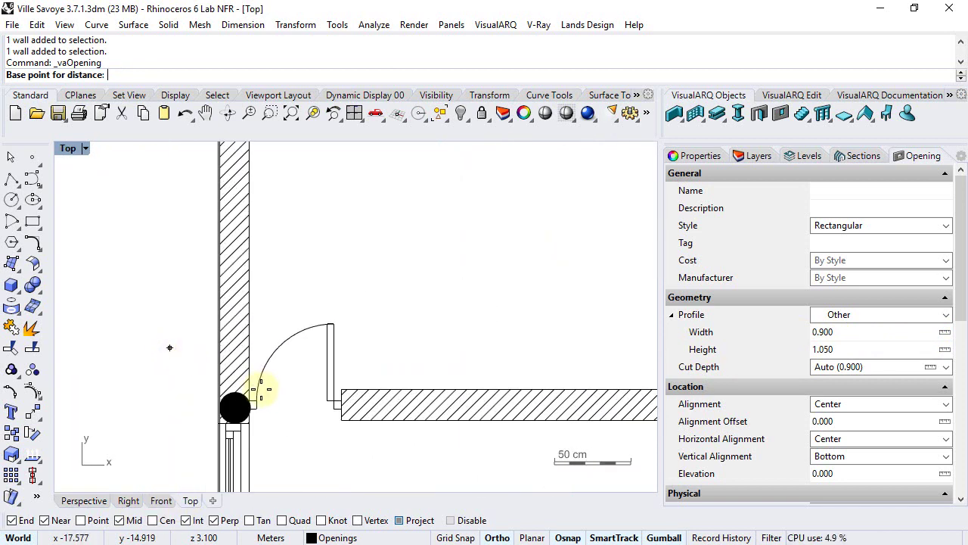
left_click(238, 376)
right_click_drag(260, 264, 242, 406)
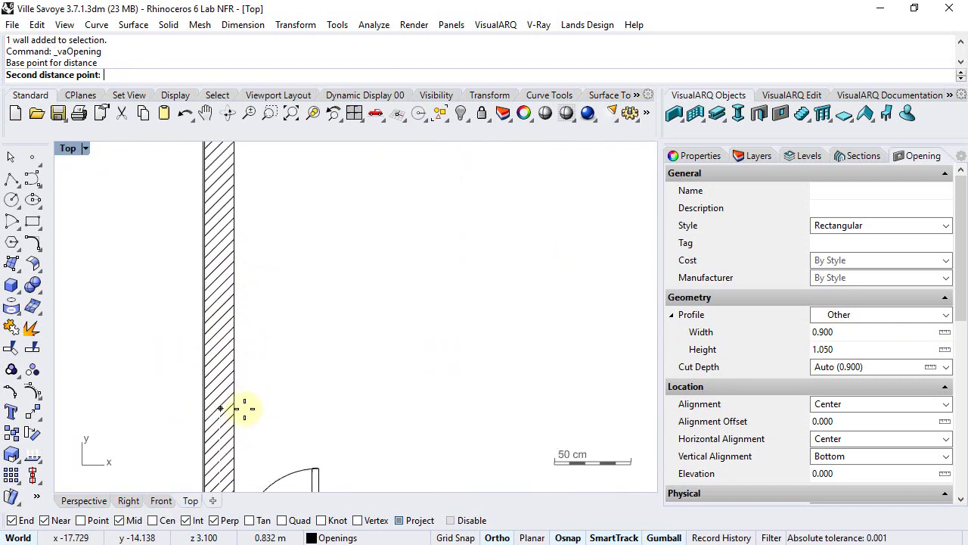
scroll(241, 401, "down", 3)
scroll(227, 235, "up", 2)
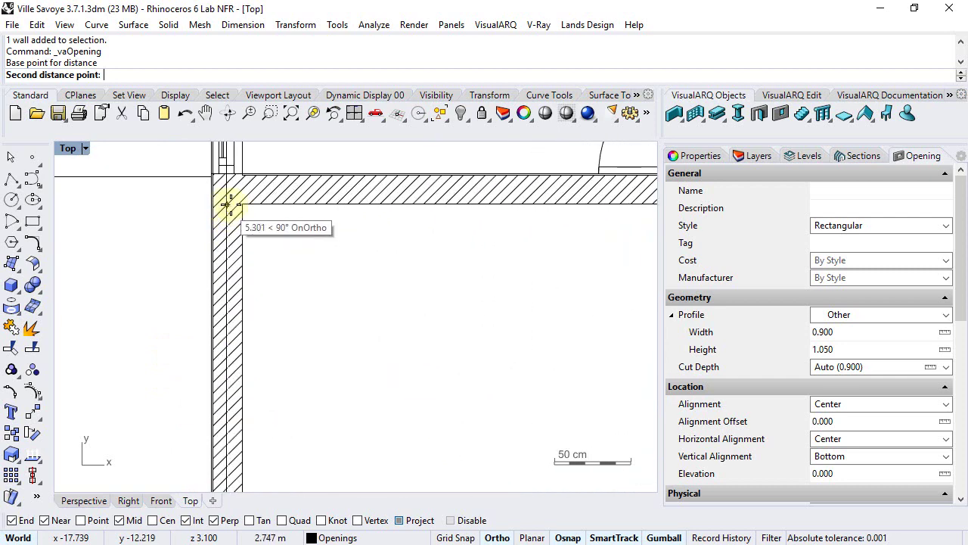
scroll(229, 208, "up", 1)
left_click(230, 204)
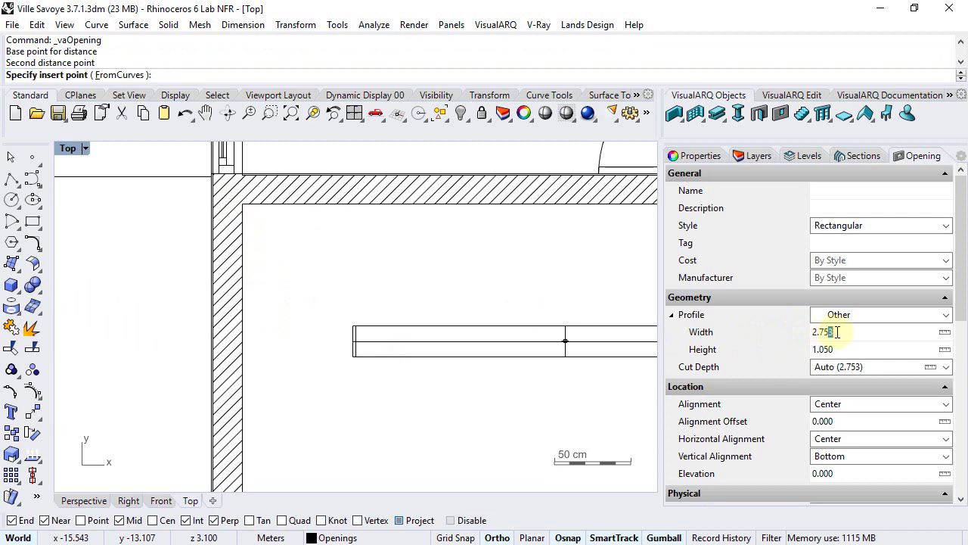
type("0")
key("Return")
Insert the opening at the midpoint of the outer wall segment beside the square room, with its opening side facing outward
scroll(310, 340, "down", 4)
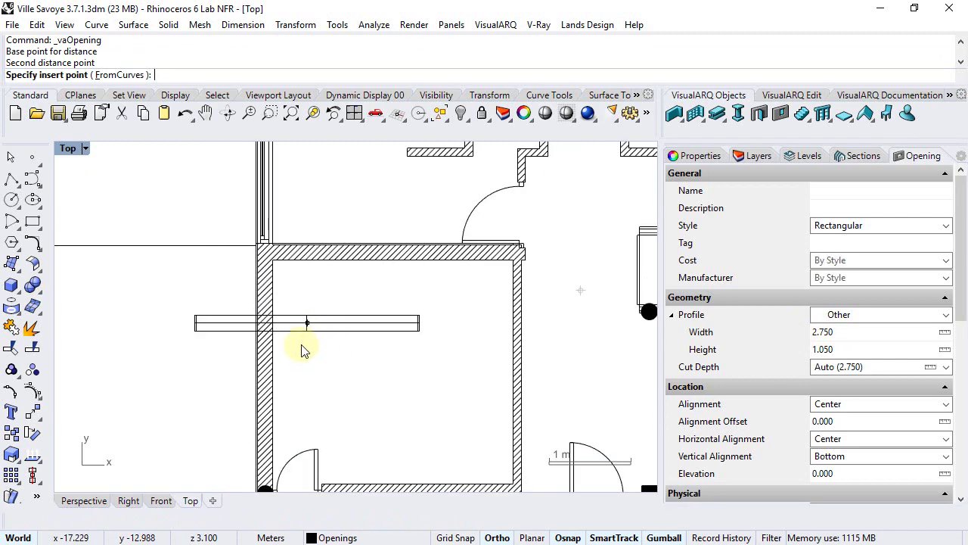
right_click_drag(302, 350, 270, 313)
scroll(258, 322, "up", 2)
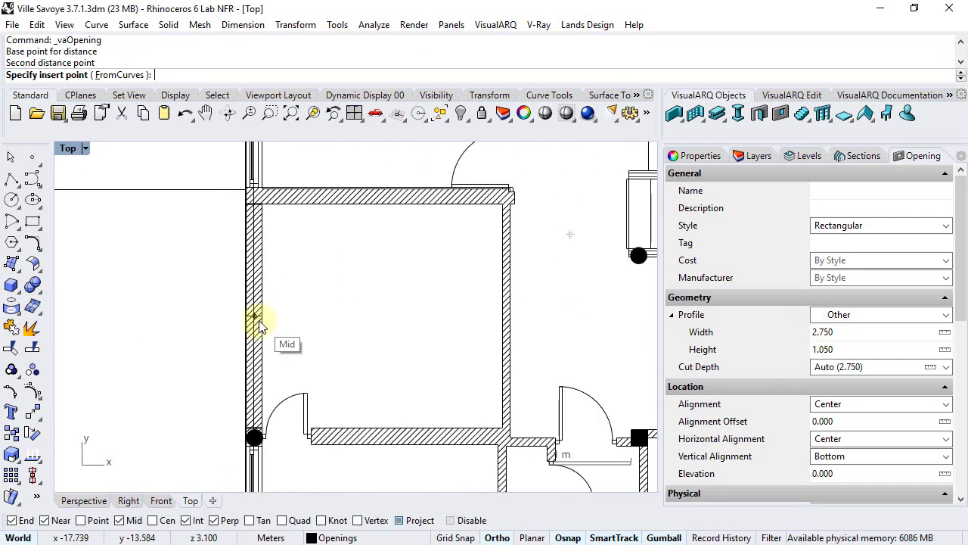
left_click(255, 320)
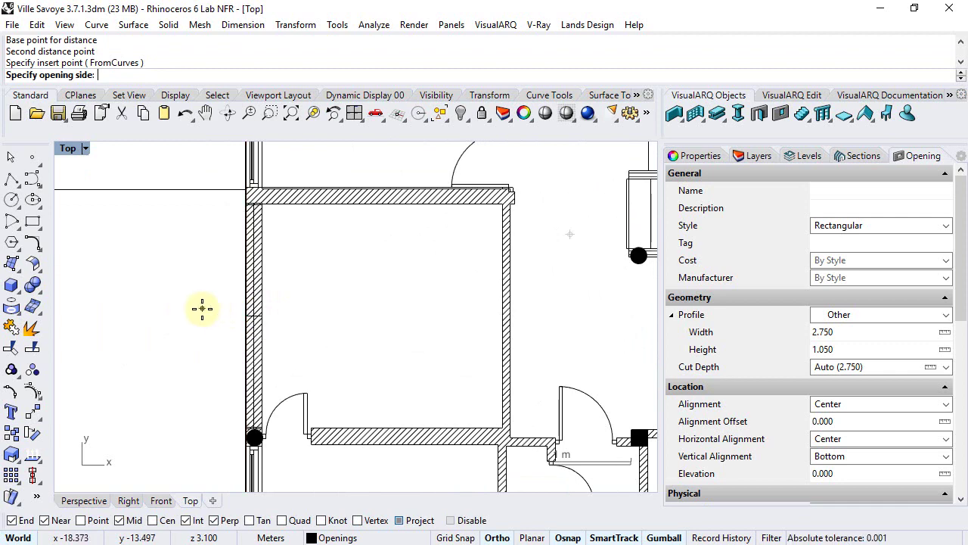
left_click(203, 310)
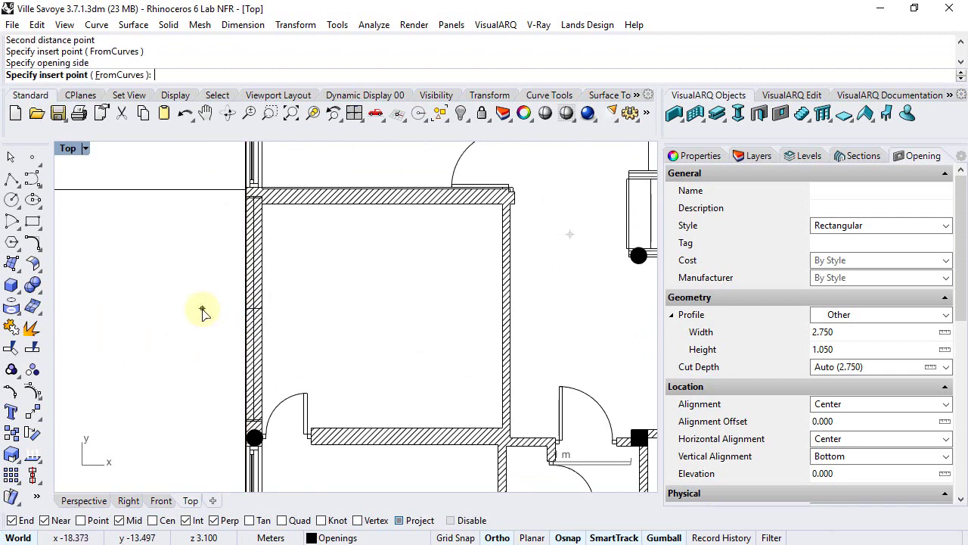
key("Return")
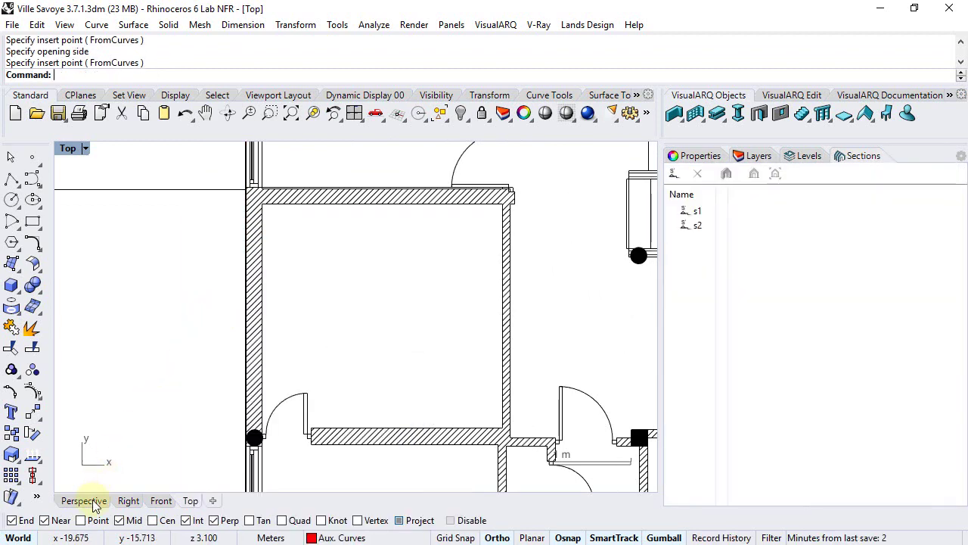
In the perspective view, select the inserted opening and set its elevation to 4.100 m, level with the neighbouring windows
left_click(82, 501)
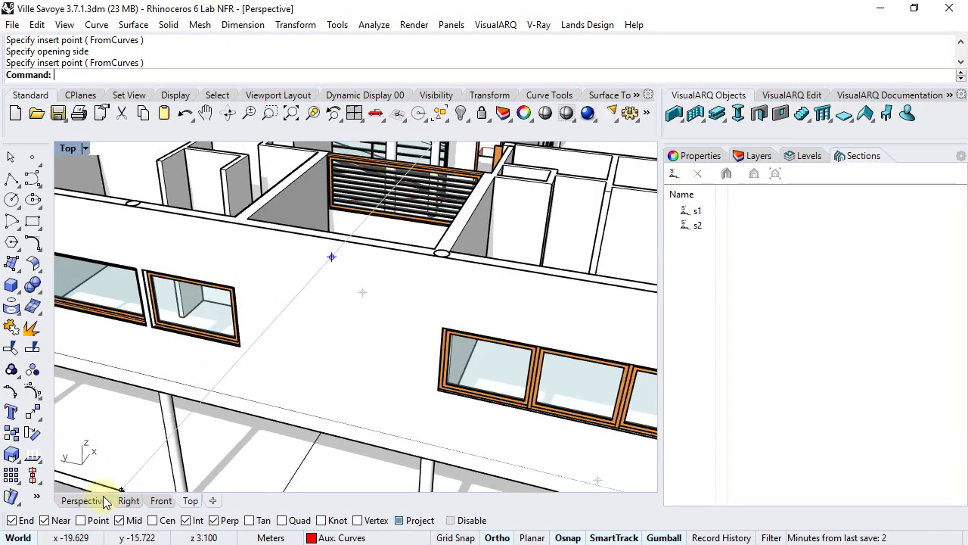
right_click_drag(316, 412, 282, 379)
left_click(281, 378)
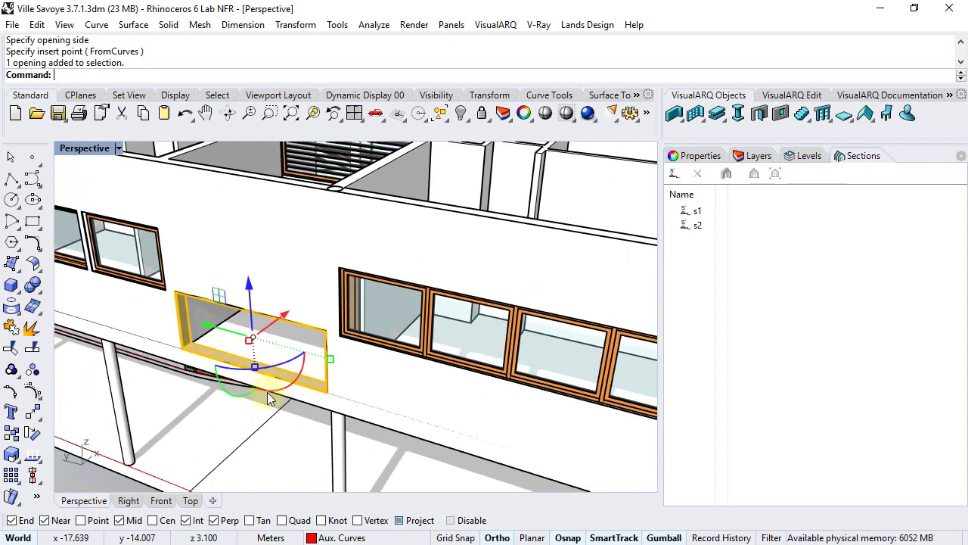
left_click(701, 156)
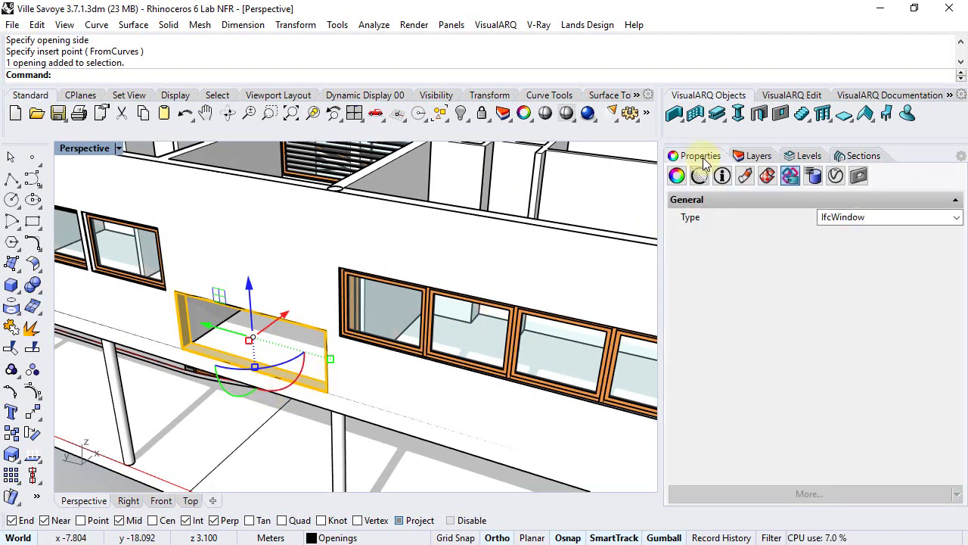
left_click(861, 182)
scroll(877, 355, "down", 2)
scroll(878, 356, "down", 5)
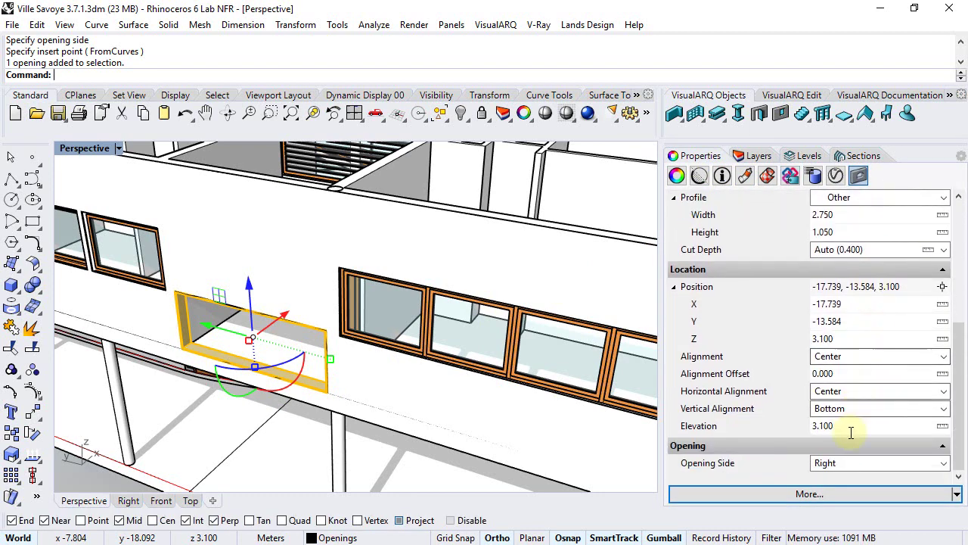
left_click_drag(853, 429, 810, 426)
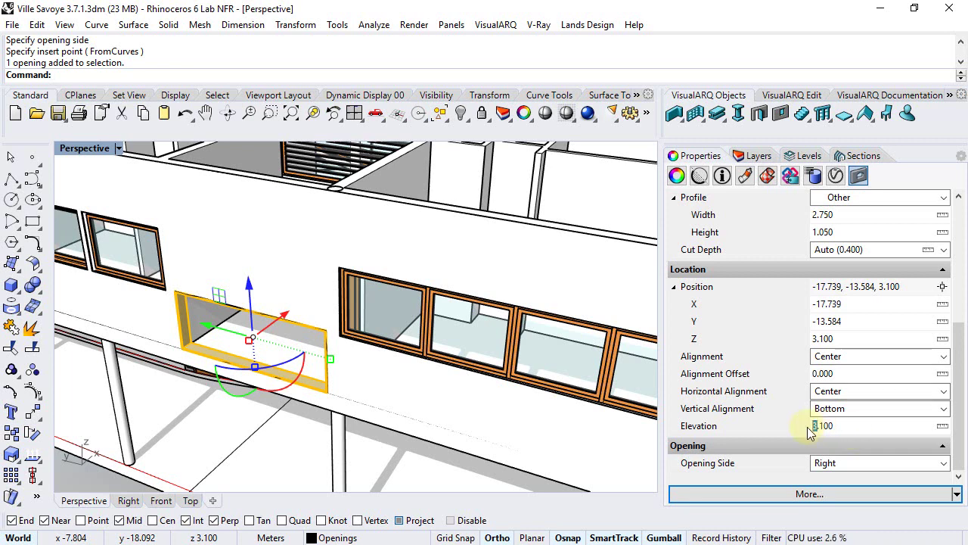
key("Return")
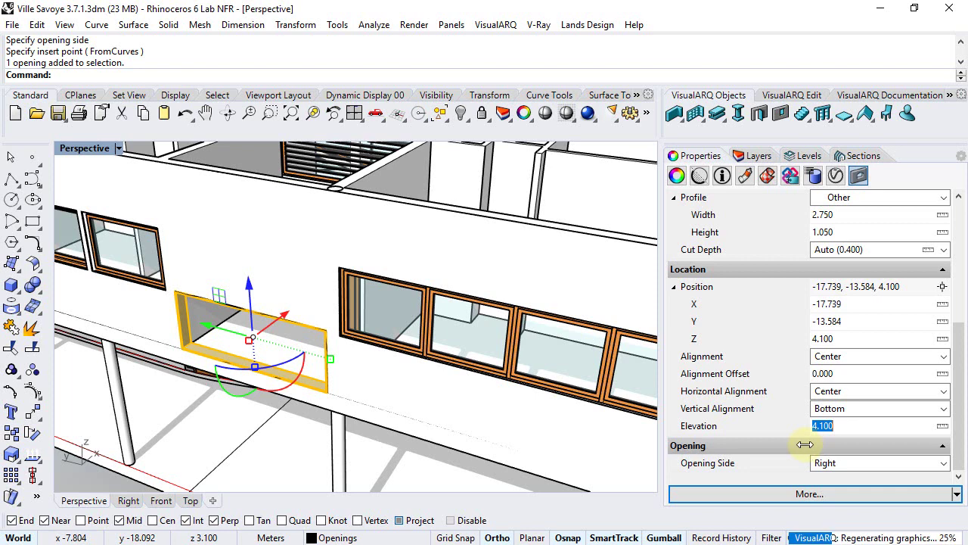
right_click_drag(469, 294, 385, 339)
scroll(386, 340, "down", 2)
key("Escape")
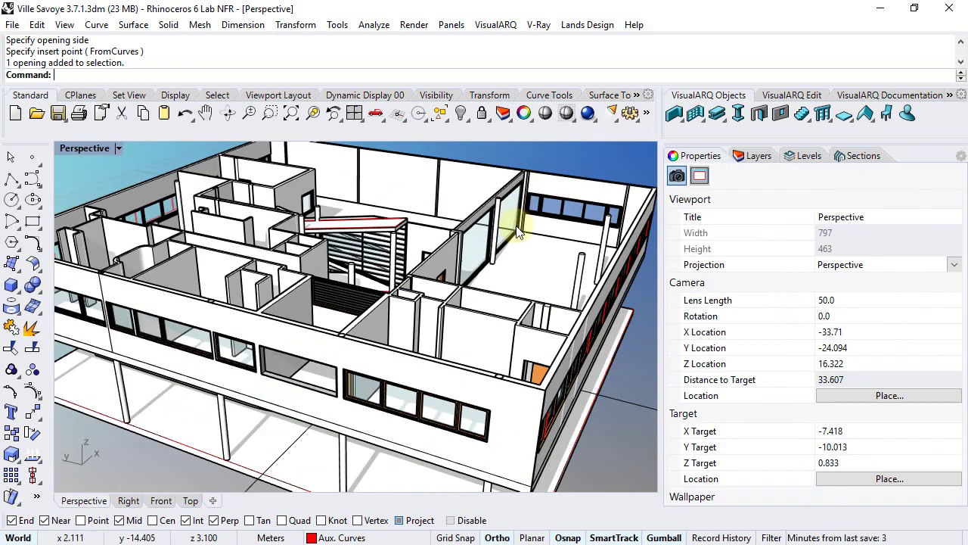
Start another rectangular opening for the windowless facade and set its insertion elevation to 1.000 m
right_click_drag(538, 287, 504, 292)
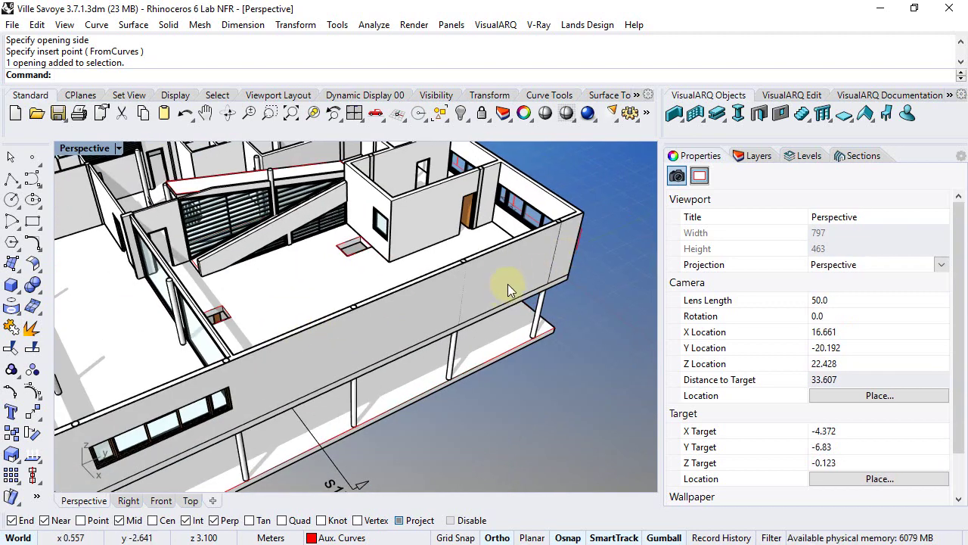
left_click(496, 24)
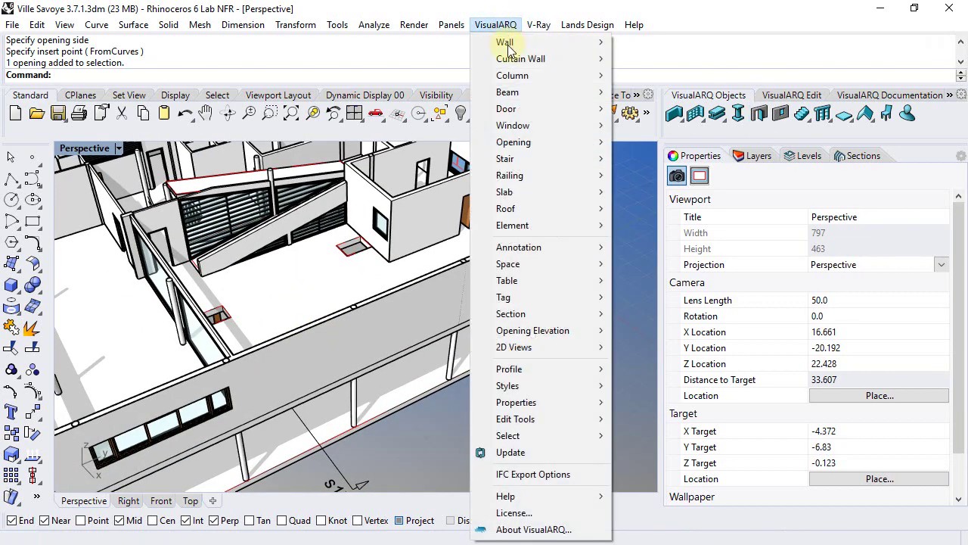
mouse_move(530, 142)
left_click(649, 143)
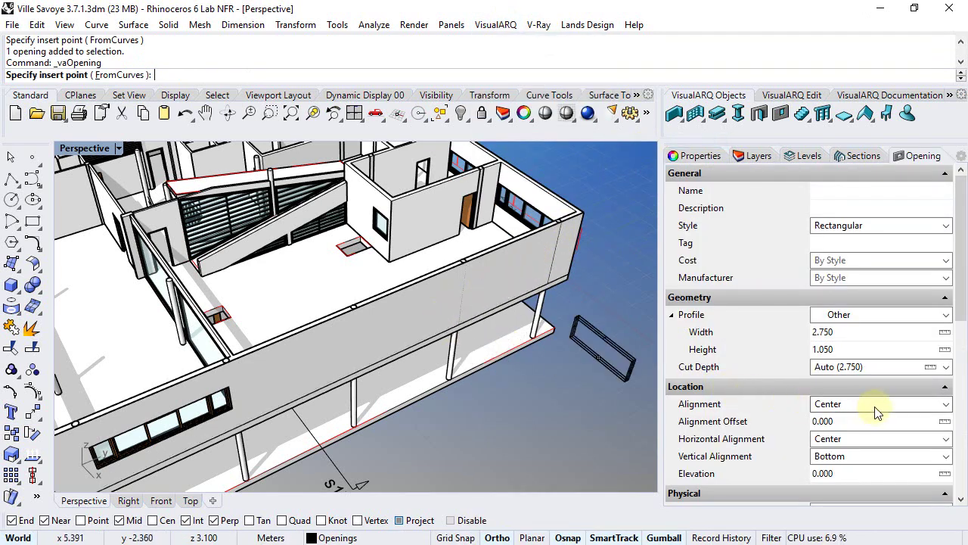
scroll(876, 409, "down", 3)
scroll(876, 409, "down", 3)
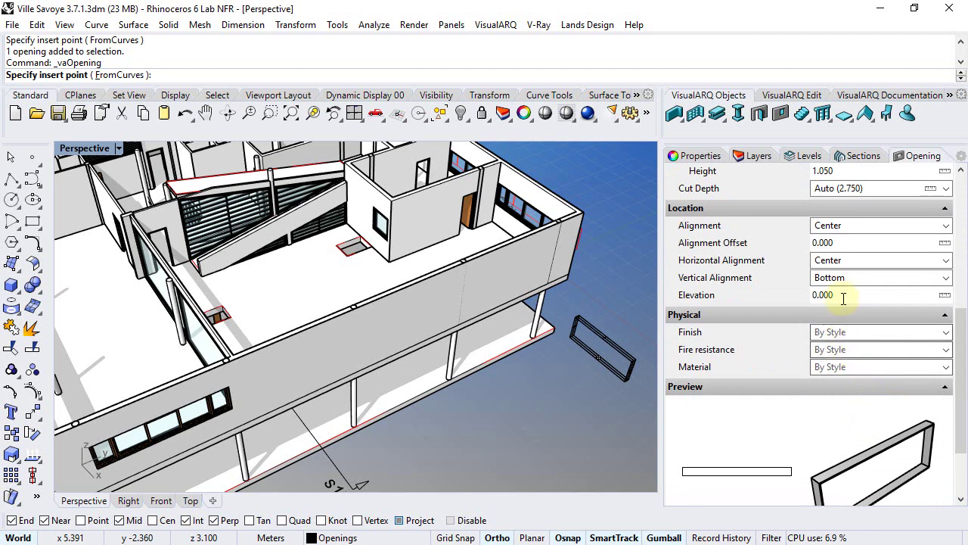
double_click(813, 294)
type("1")
key("Return")
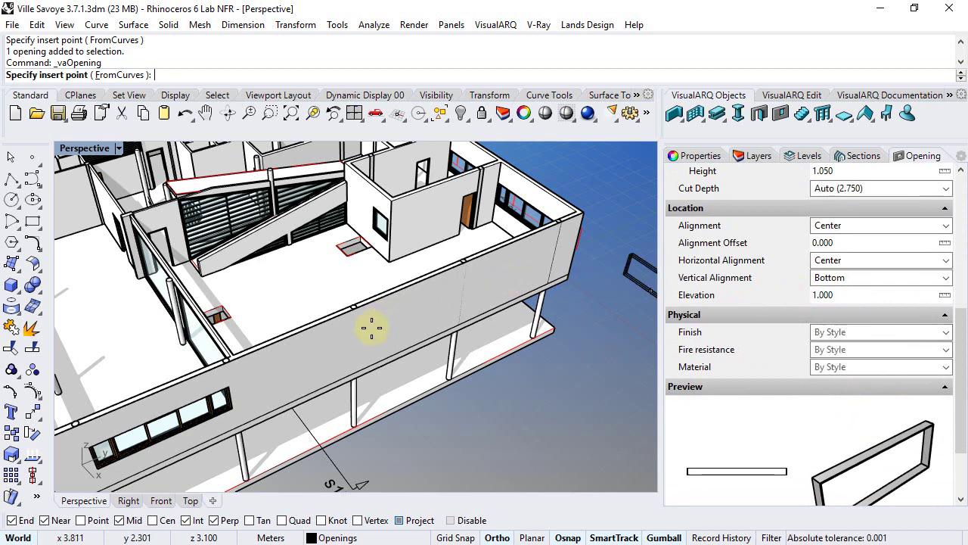
scroll(852, 260, "up", 2)
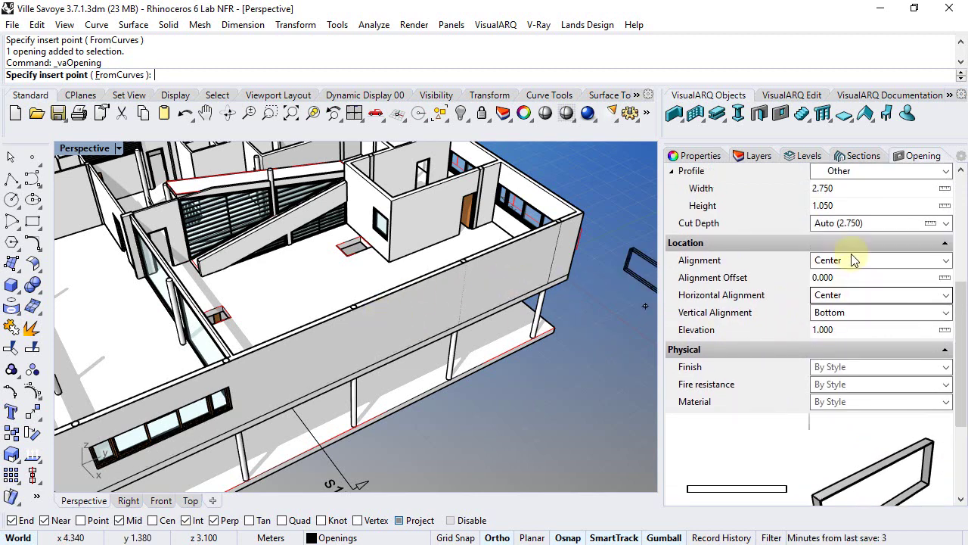
In the top view, pick the opening's 13.697 m width along the windowless outer wall, from the glazed partition to the round column nearest the corner
left_click(945, 225)
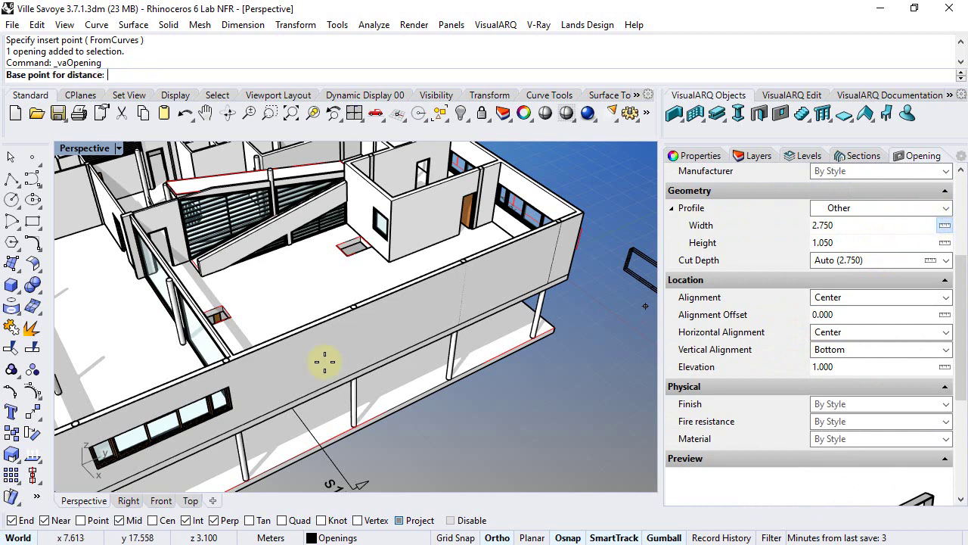
left_click(191, 502)
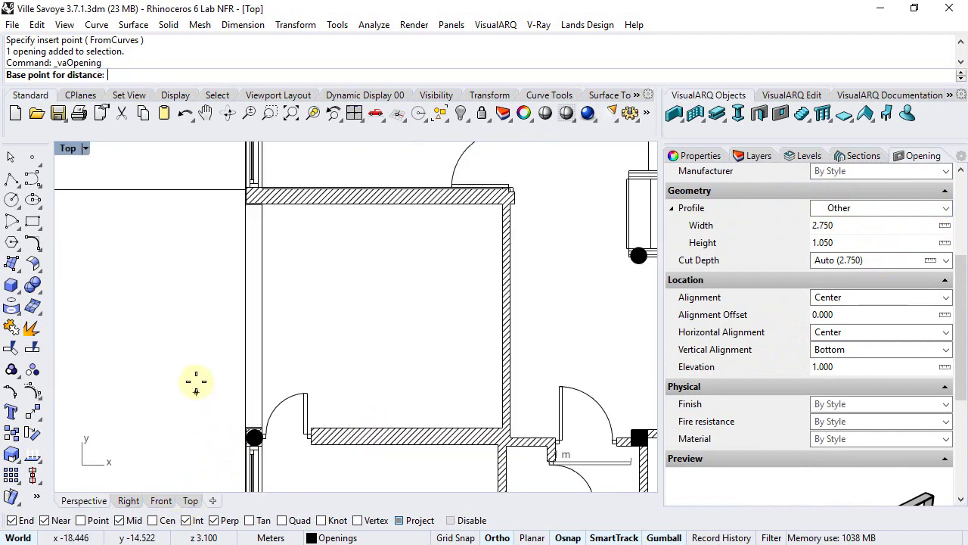
scroll(188, 376, "down", 5)
scroll(302, 342, "down", 2)
scroll(399, 378, "up", 3)
scroll(500, 393, "up", 2)
scroll(500, 394, "up", 5)
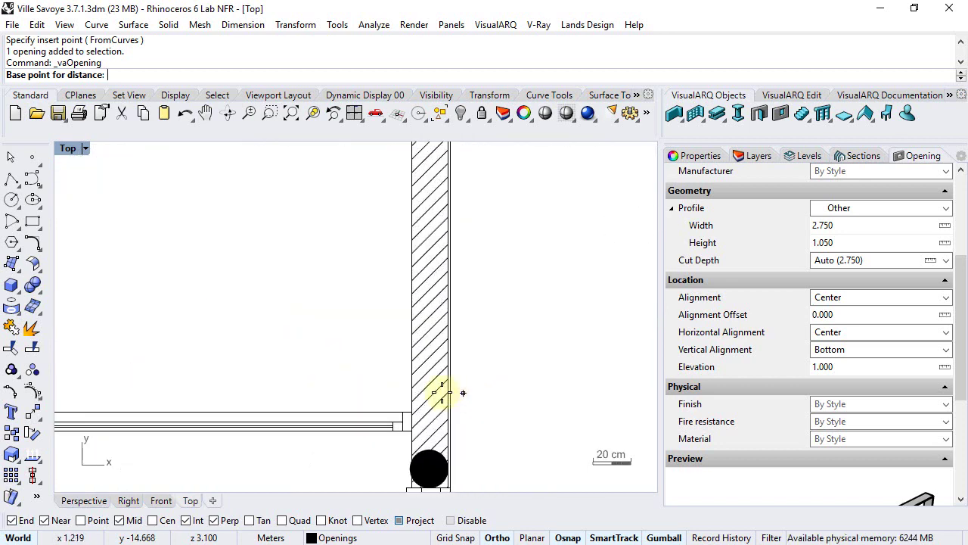
left_click(386, 420)
scroll(388, 424, "down", 5)
right_click_drag(400, 298, 396, 324)
scroll(389, 227, "down", 3)
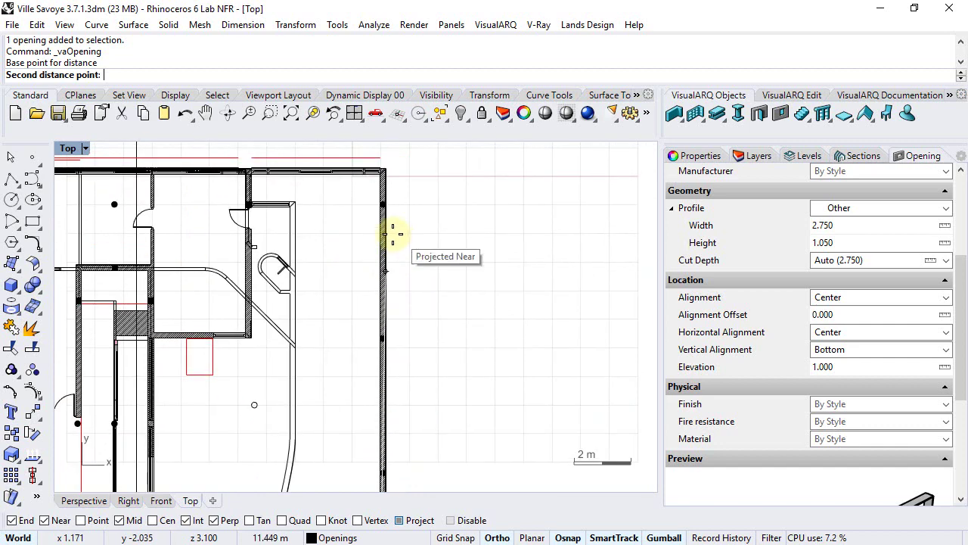
scroll(389, 209, "up", 6)
scroll(376, 189, "up", 2)
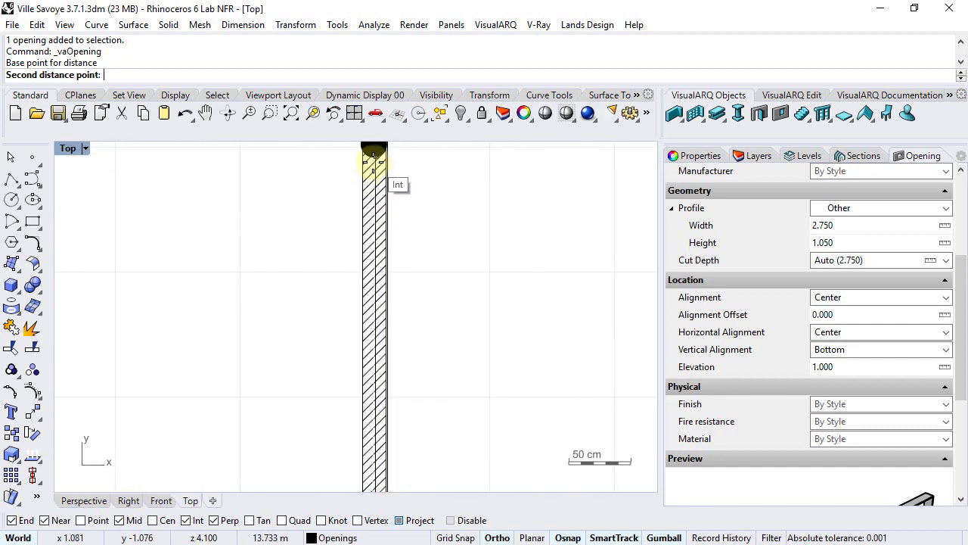
left_click(374, 152)
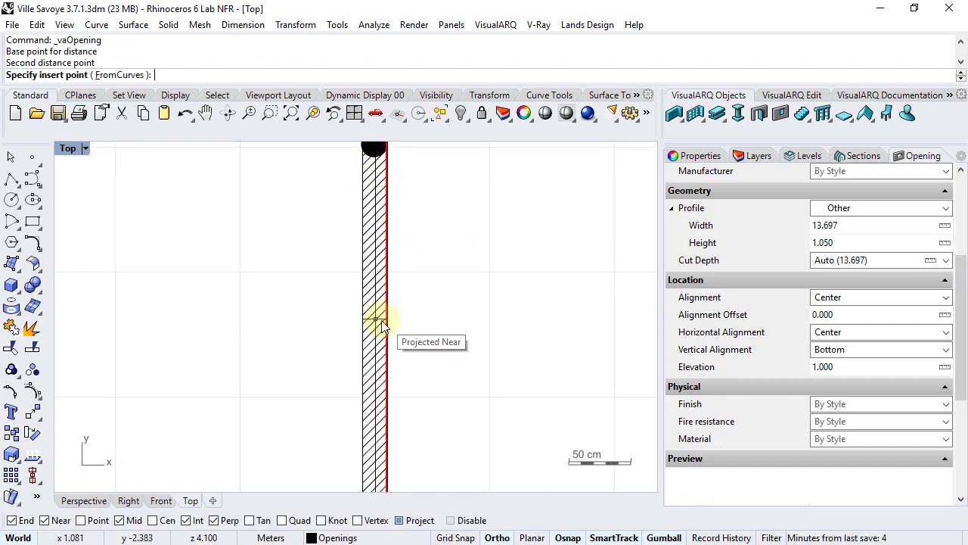
Insert the opening at the midpoint of the windowless outer wall with its opening side facing outward, and finish the command
scroll(376, 324, "down", 4)
right_click_drag(381, 367, 371, 303)
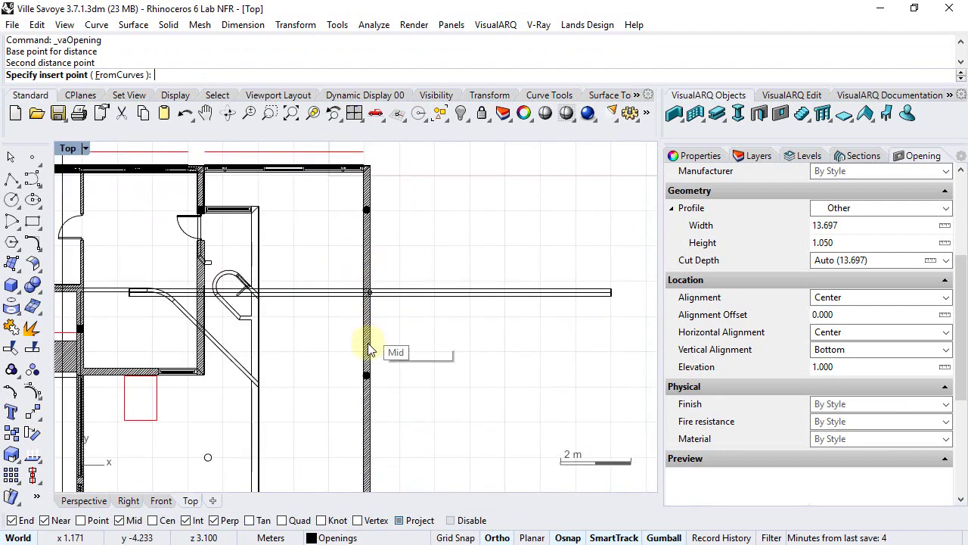
left_click(364, 429)
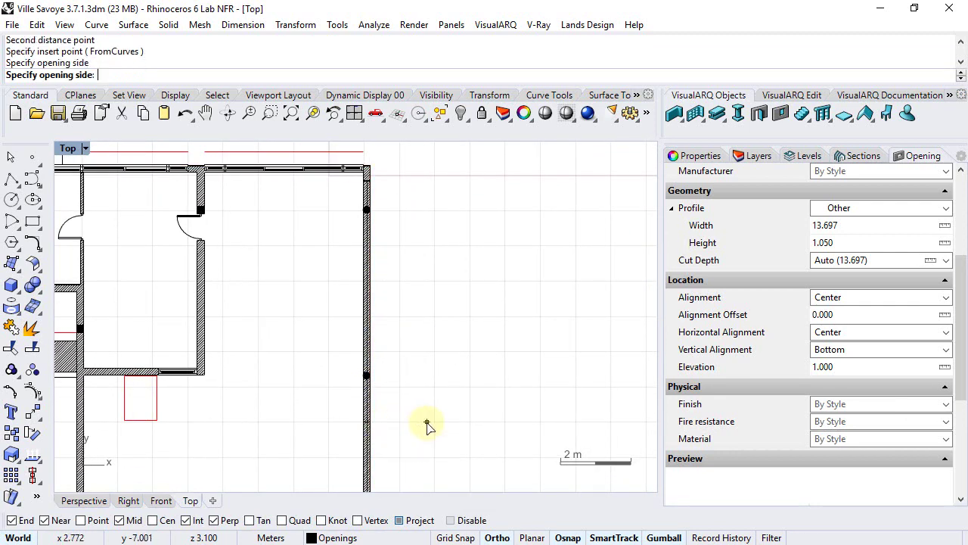
left_click(429, 424)
key("Escape")
Move the long opening along the wall so its end near the corner meets the inner edge of the round column
scroll(366, 168, "up", 3)
scroll(366, 168, "up", 5)
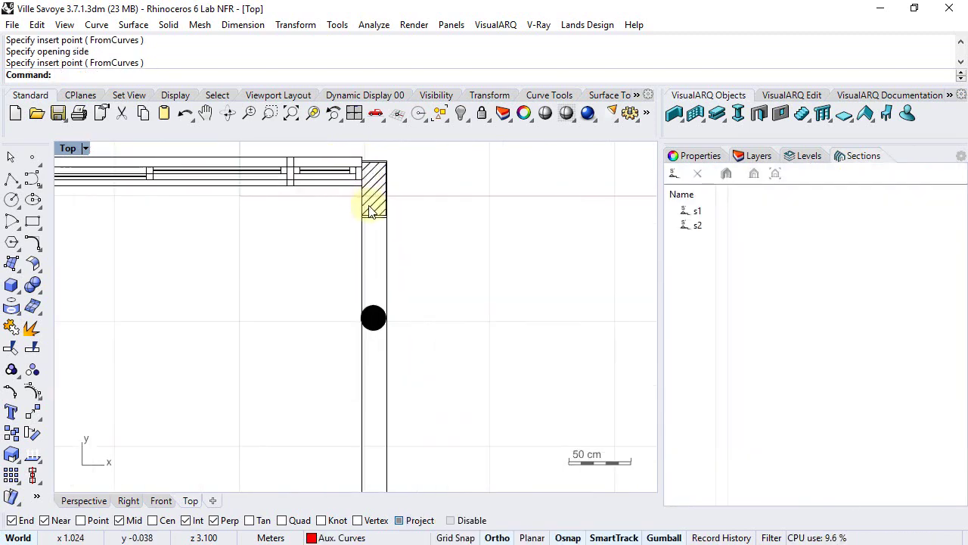
left_click(360, 266)
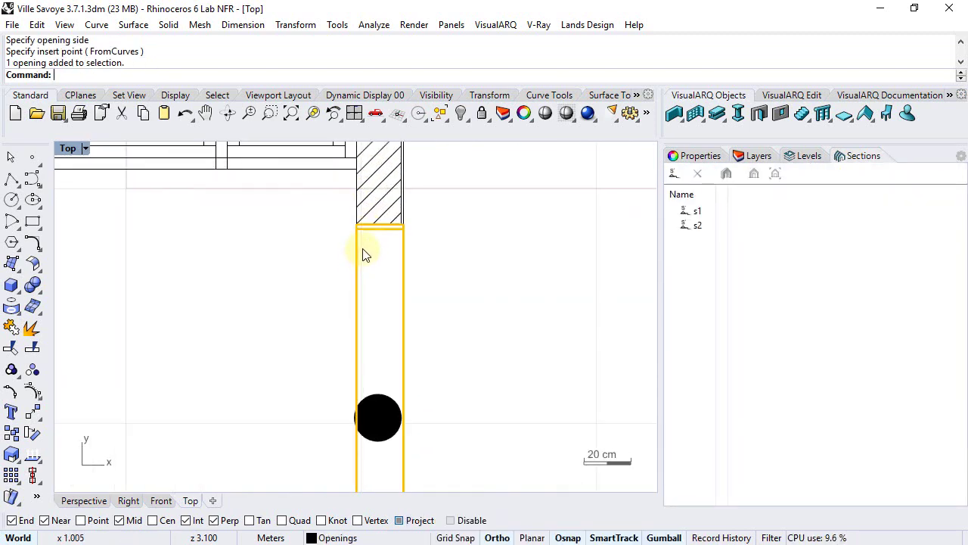
right_click_drag(363, 252, 238, 217)
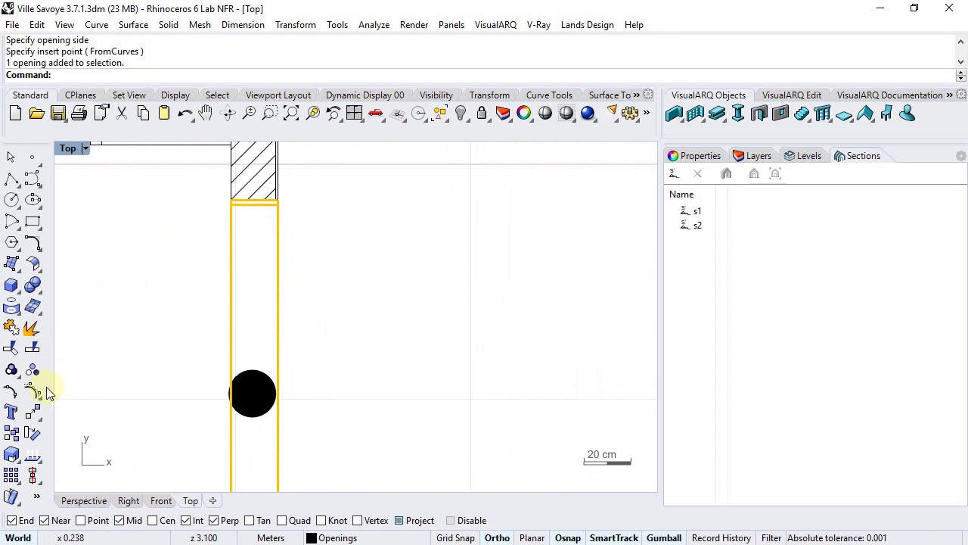
left_click(32, 409)
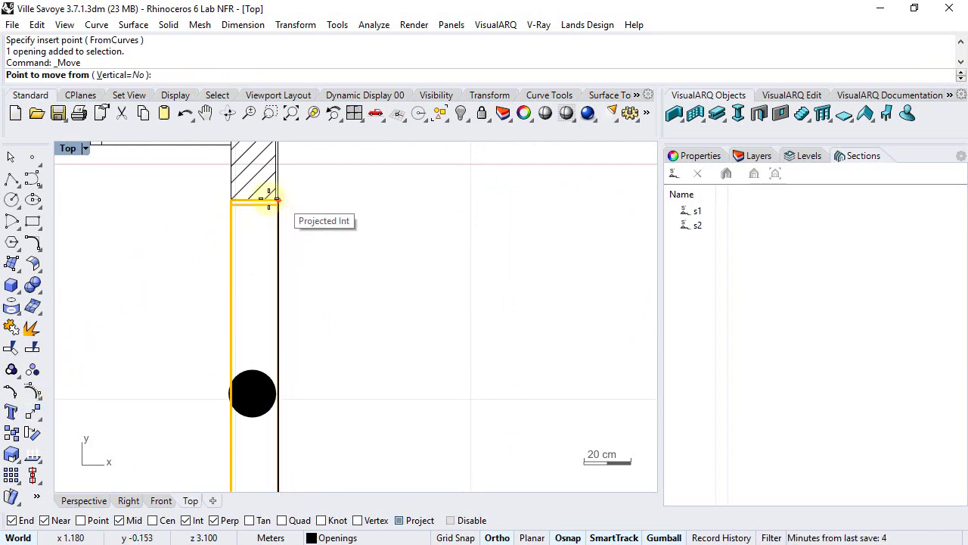
left_click(277, 200)
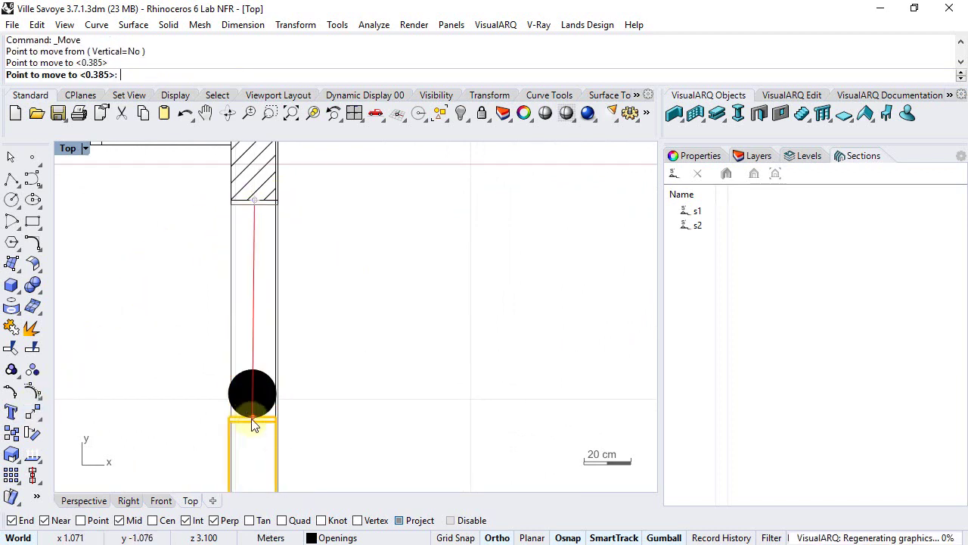
left_click(256, 425)
In the perspective view, hide the Openings layer and check the cut facade wall by selecting and deselecting it
scroll(327, 252, "down", 4)
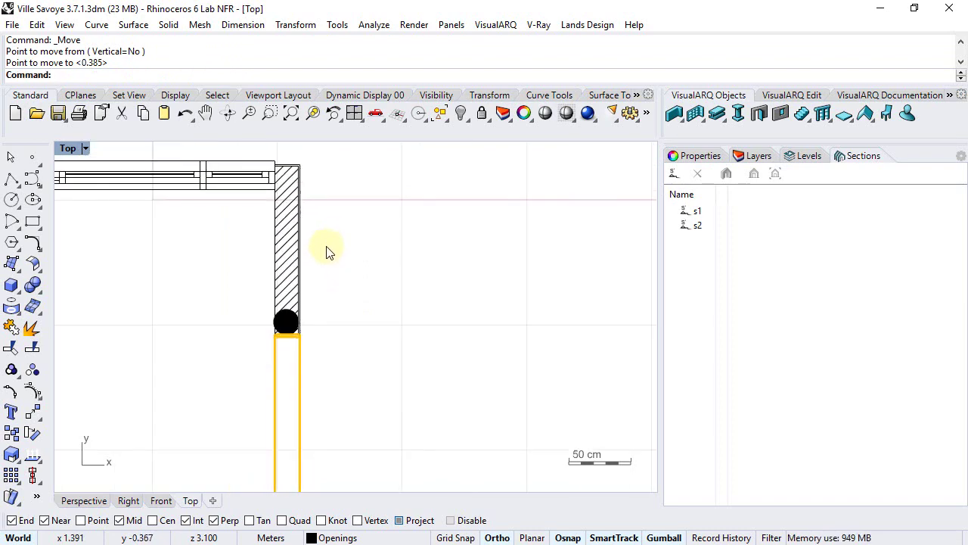
scroll(326, 252, "down", 2)
left_click(81, 501)
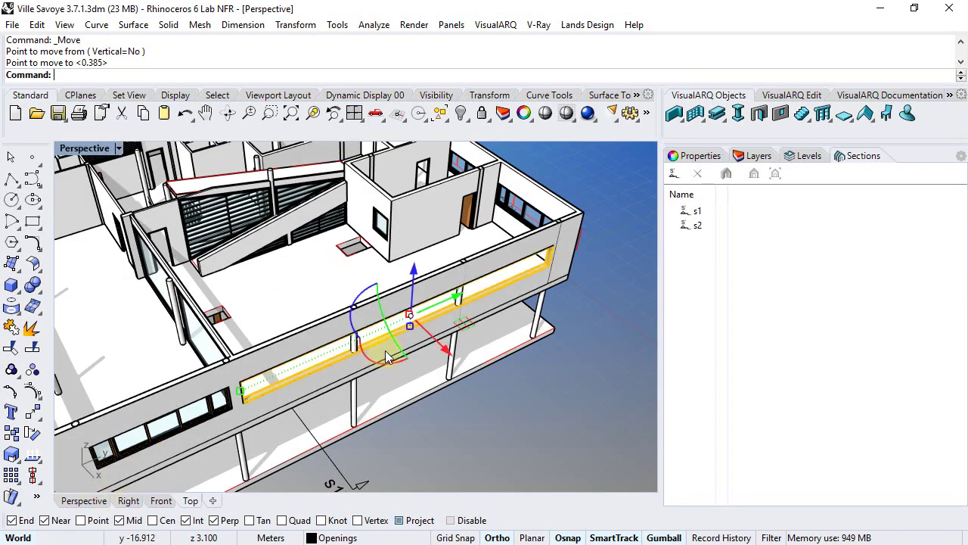
right_click_drag(386, 308, 380, 318)
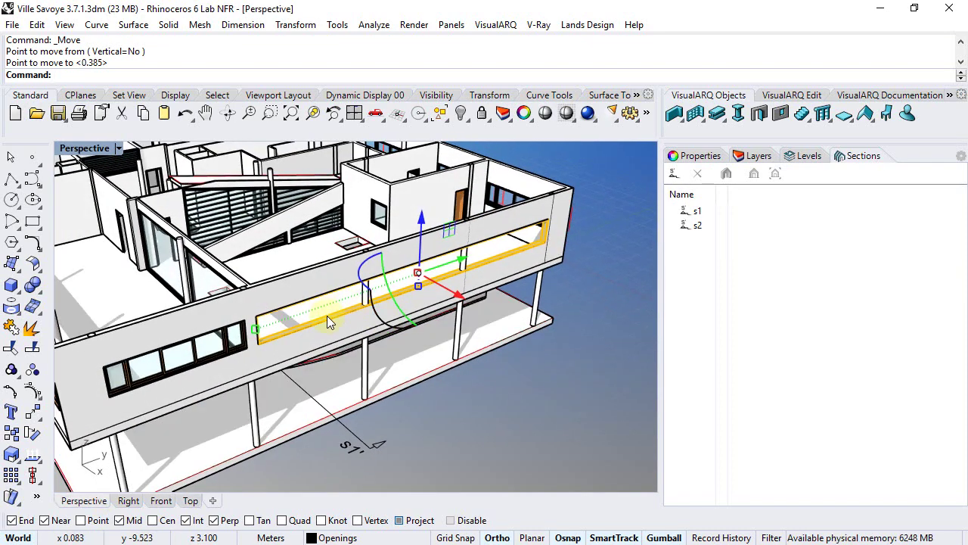
scroll(310, 294, "up", 3)
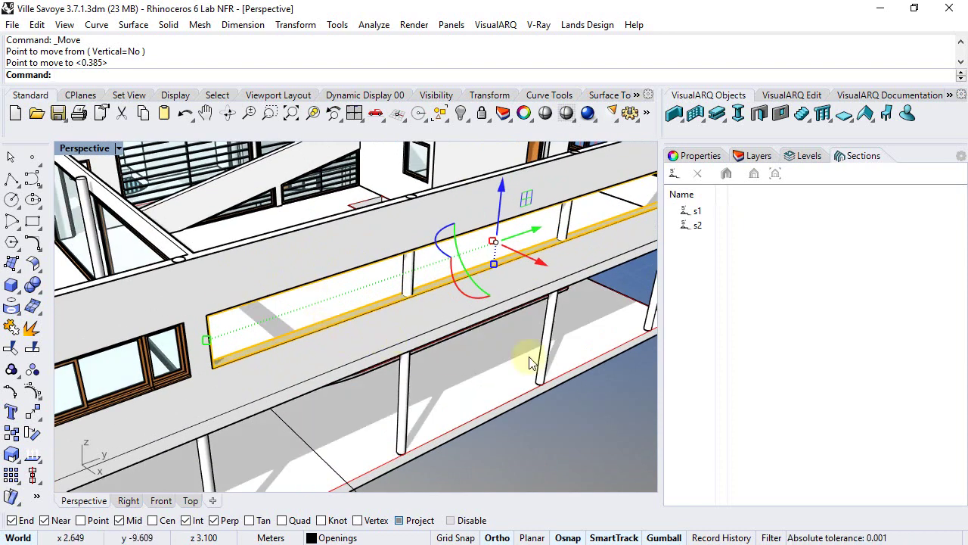
left_click(749, 158)
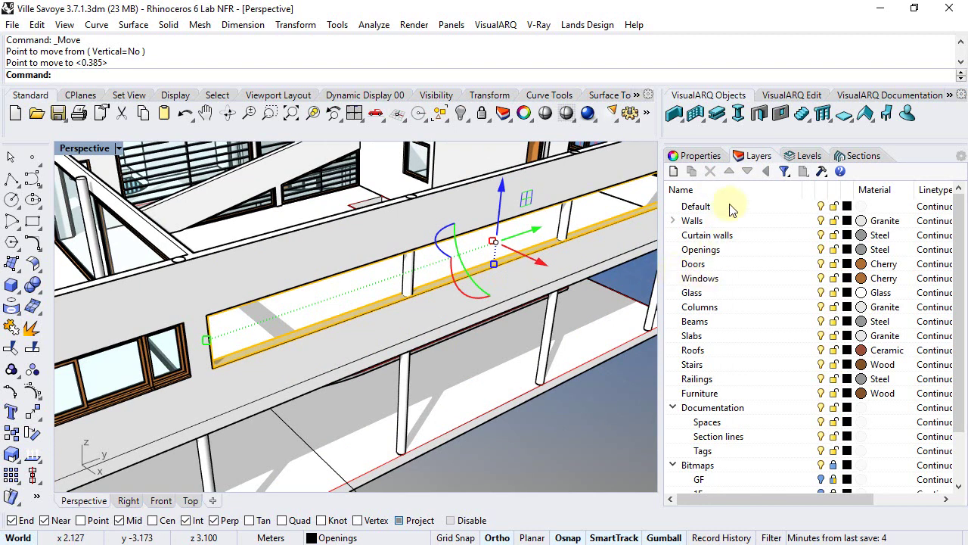
left_click(828, 249)
left_click(640, 393)
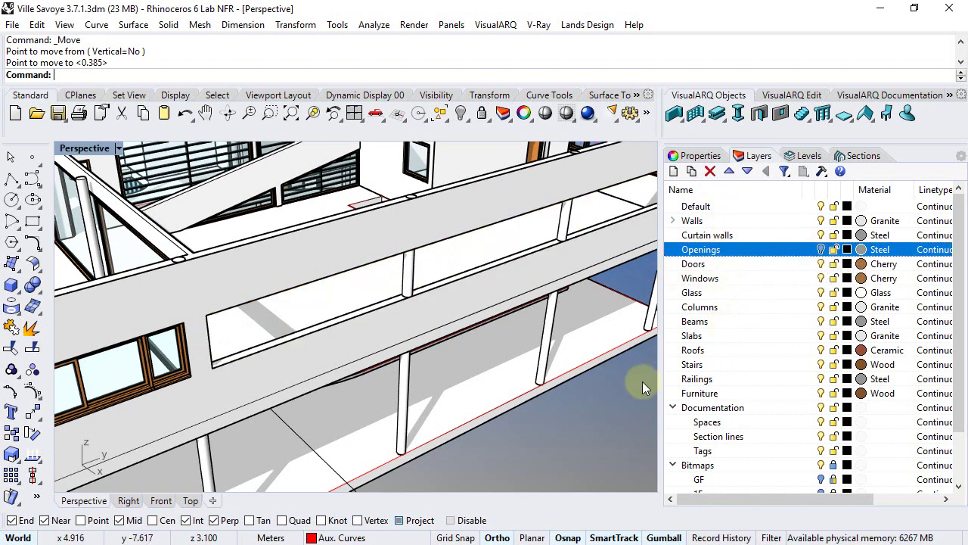
left_click(325, 322)
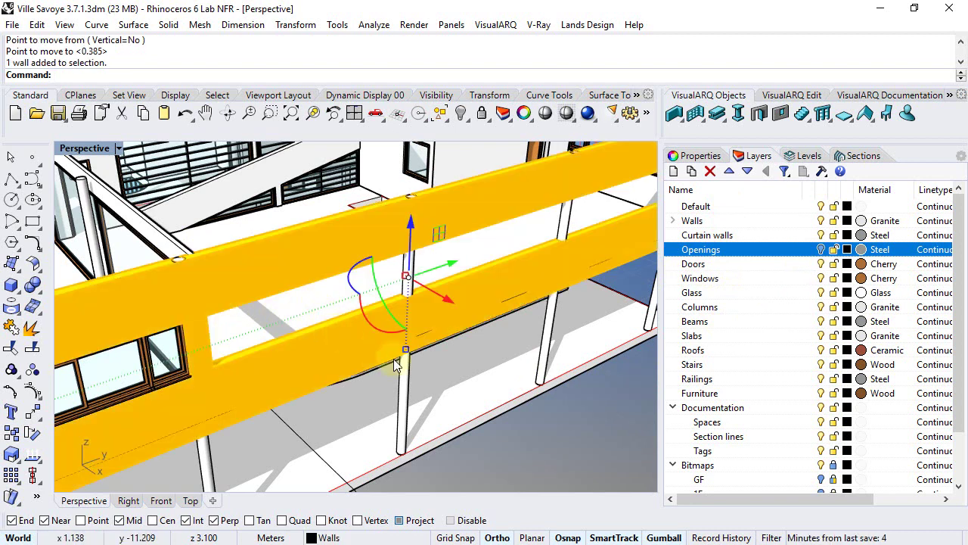
key("Escape")
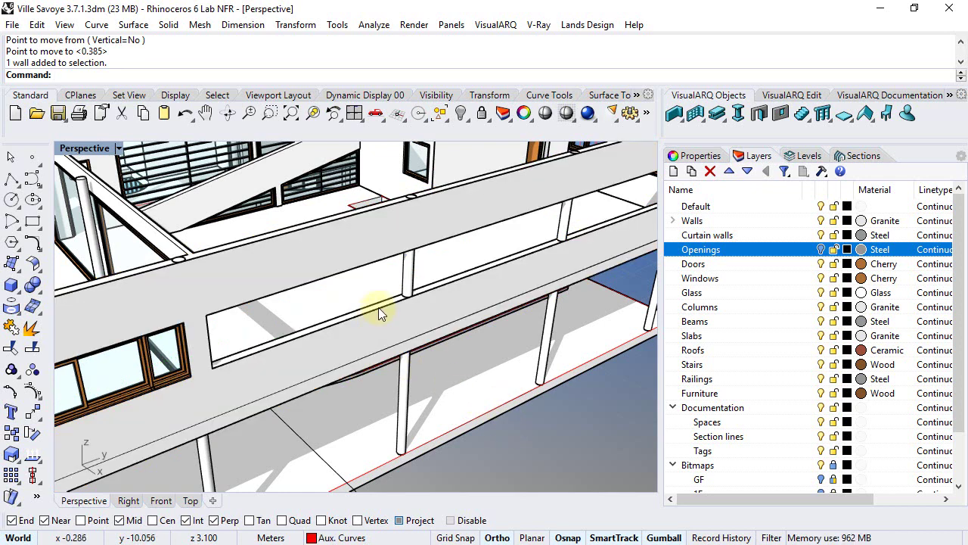
Open the opening styles and examine the width and depth settings of the Rectangular style's Frame component
left_click(496, 29)
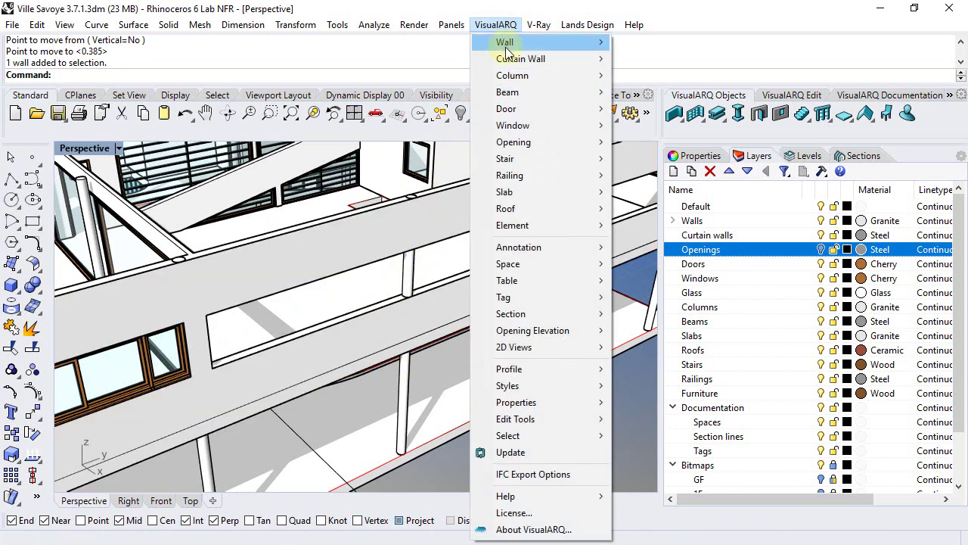
mouse_move(540, 142)
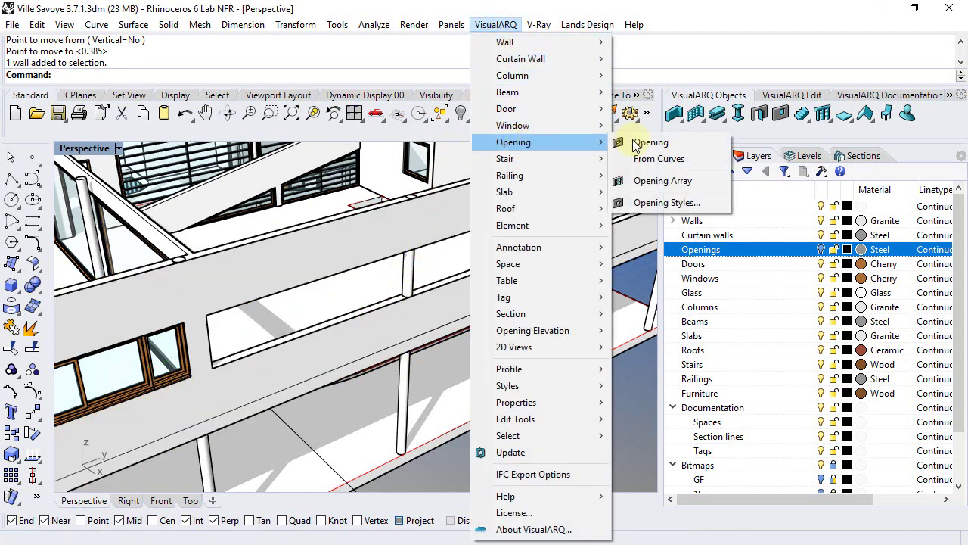
left_click(643, 202)
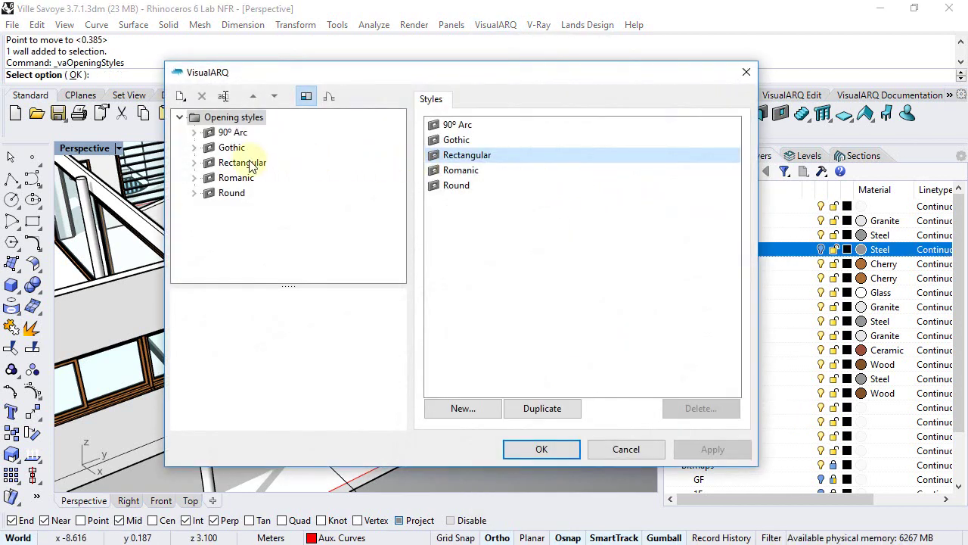
left_click(252, 164)
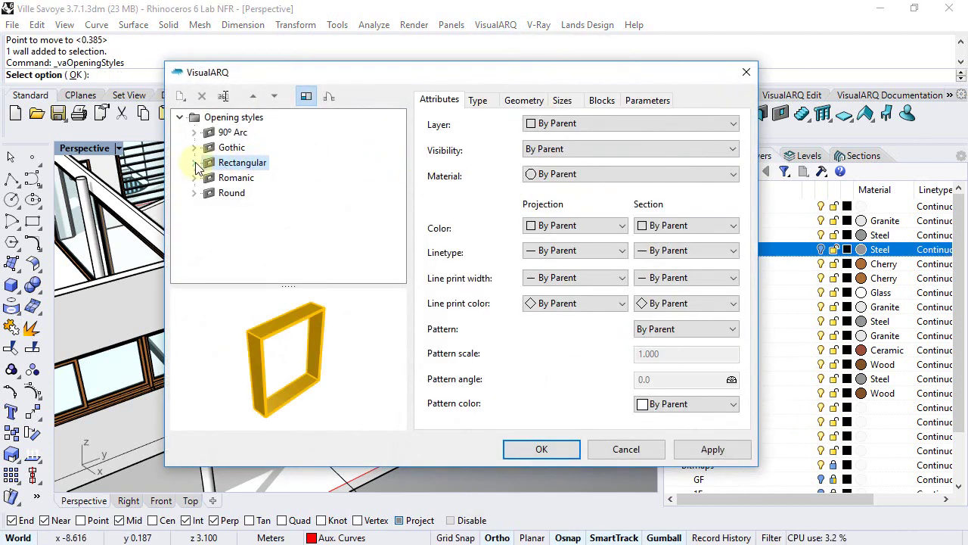
left_click(195, 163)
left_click(237, 179)
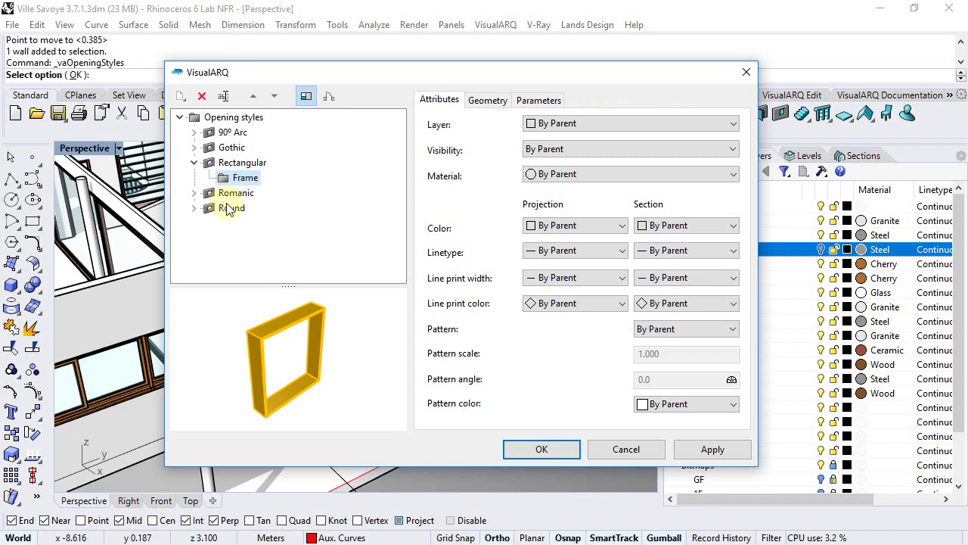
left_click(488, 104)
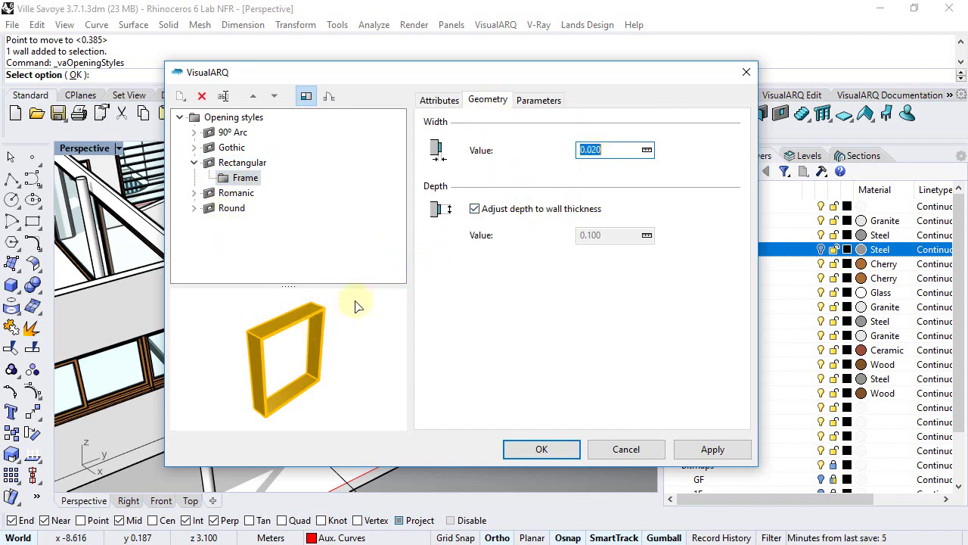
Review the Frame component's visibility options, keep By Parent, and accept the opening styles dialog
left_click(442, 101)
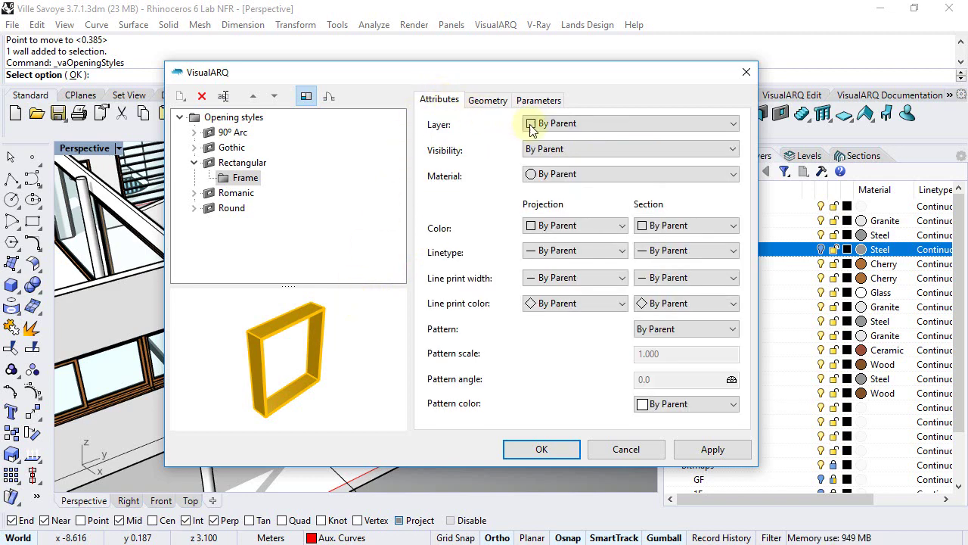
left_click(549, 149)
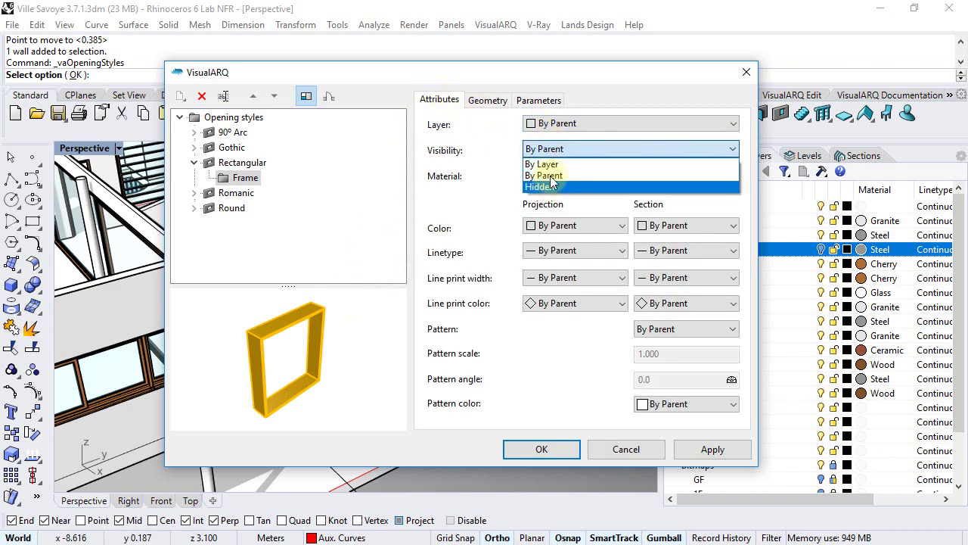
left_click(555, 175)
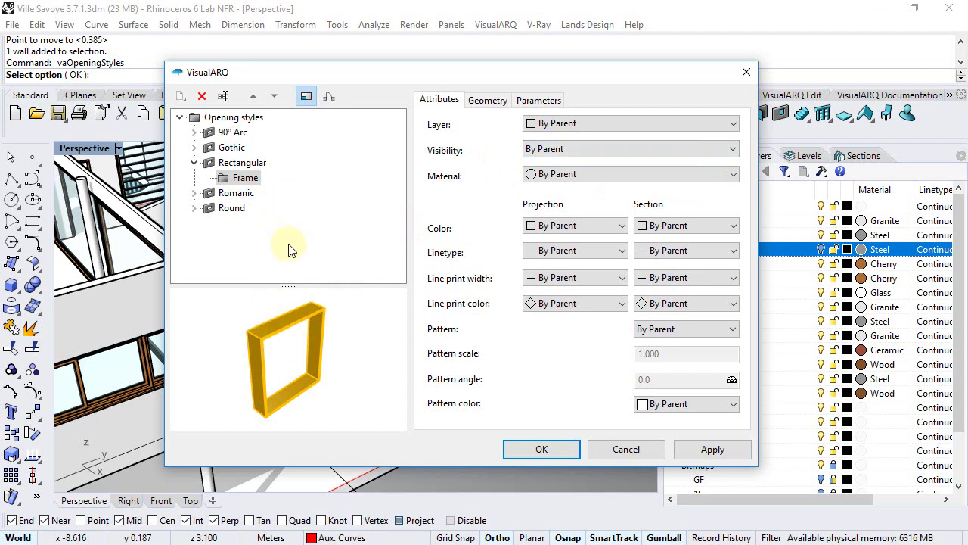
left_click_drag(677, 73, 598, 65)
left_click(775, 250)
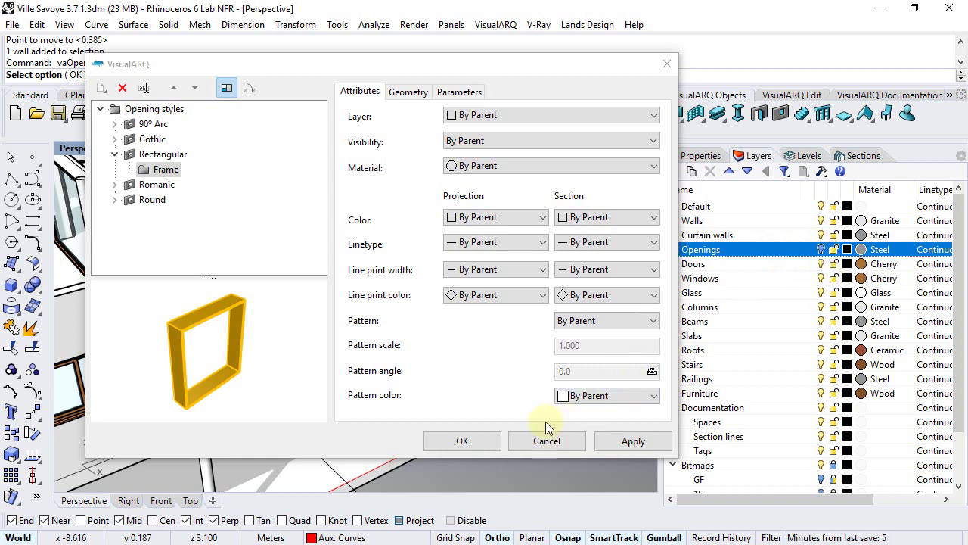
left_click(488, 442)
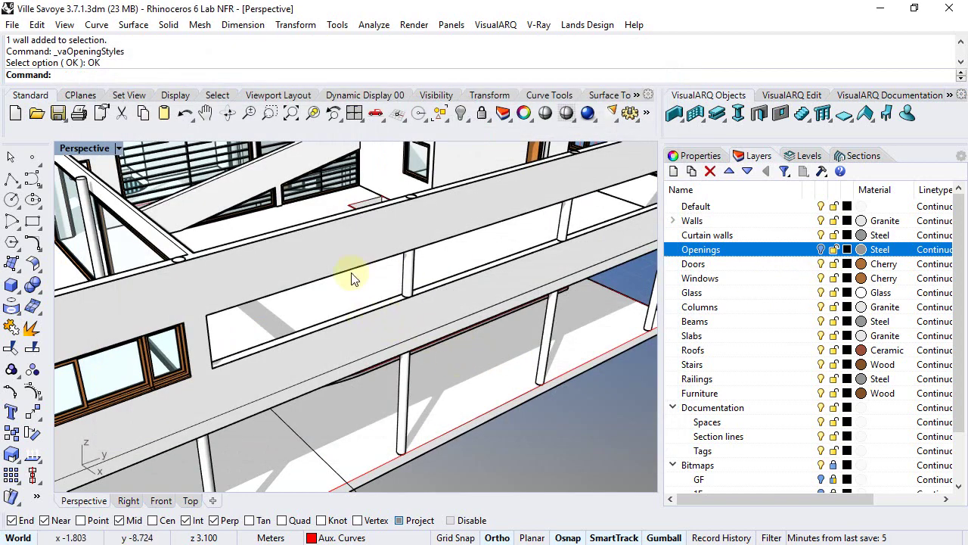